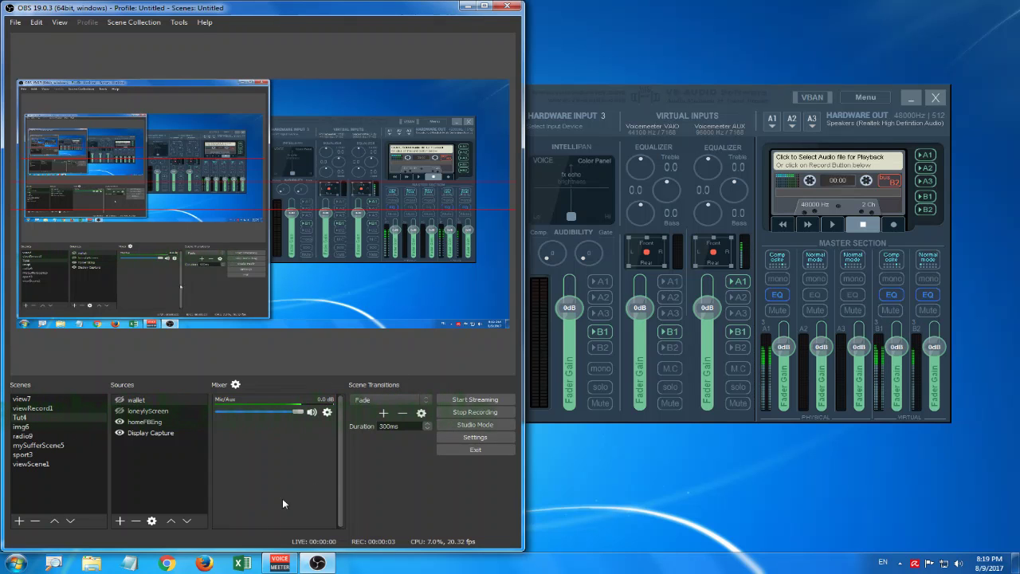
# - Launch ZoomIt, close OBS Settings unchanged, and bring Voicemeeter Banana to the front
pyautogui.click(91, 564)
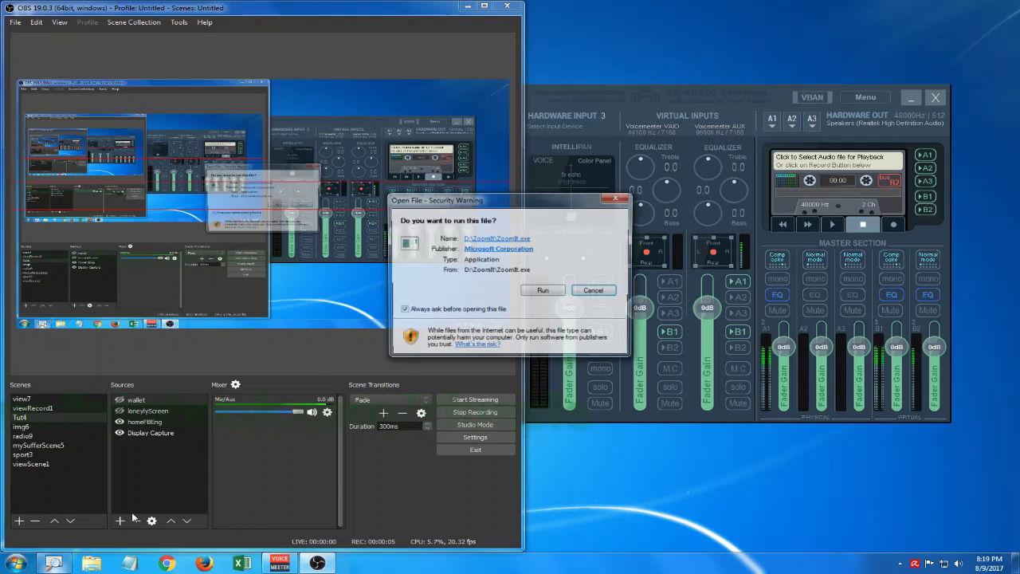
pyautogui.click(542, 292)
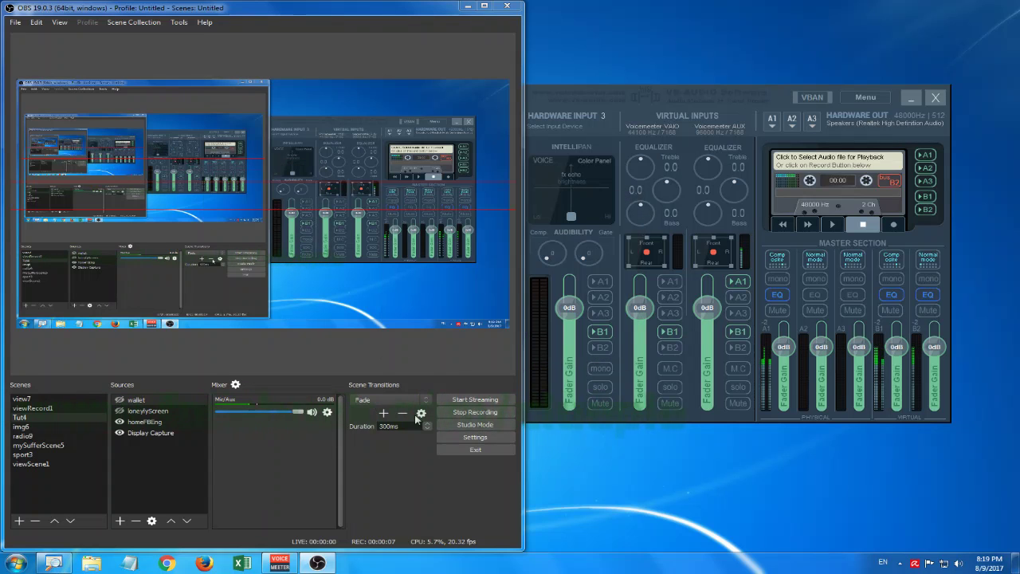
pyautogui.click(455, 435)
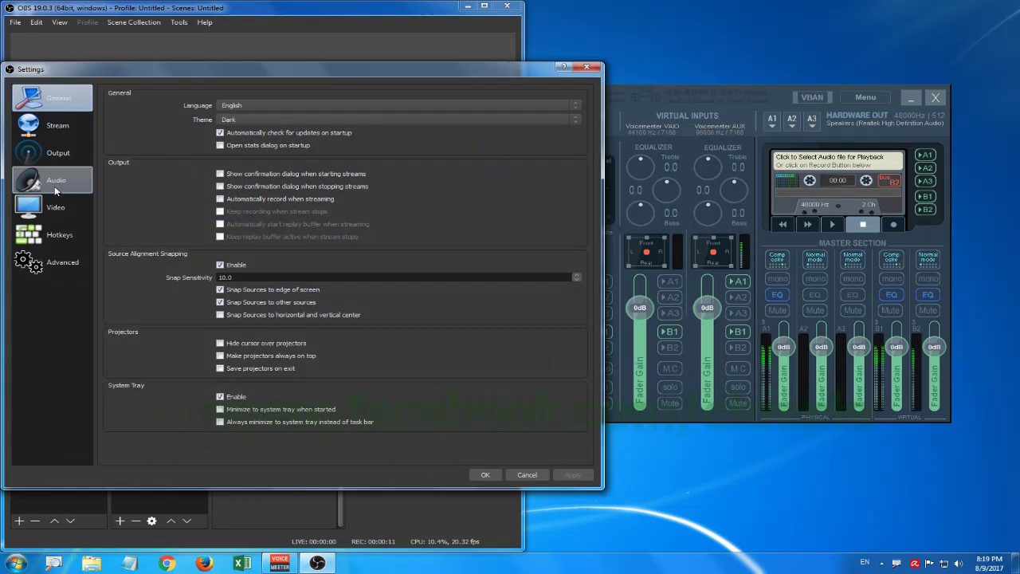
pyautogui.click(527, 474)
pyautogui.click(615, 101)
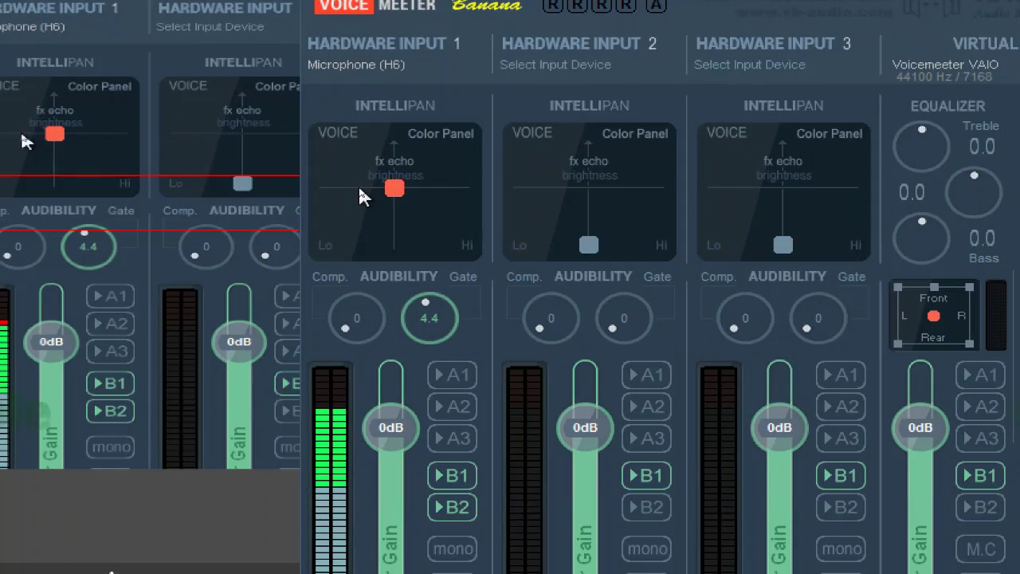
pyautogui.moveTo(377, 188)
pyautogui.mouseDown()
pyautogui.moveTo(357, 193)
pyautogui.moveTo(443, 193)
pyautogui.moveTo(398, 198)
pyautogui.moveTo(395, 227)
pyautogui.moveTo(399, 198)
pyautogui.moveTo(375, 205)
pyautogui.moveTo(394, 198)
pyautogui.mouseUp()
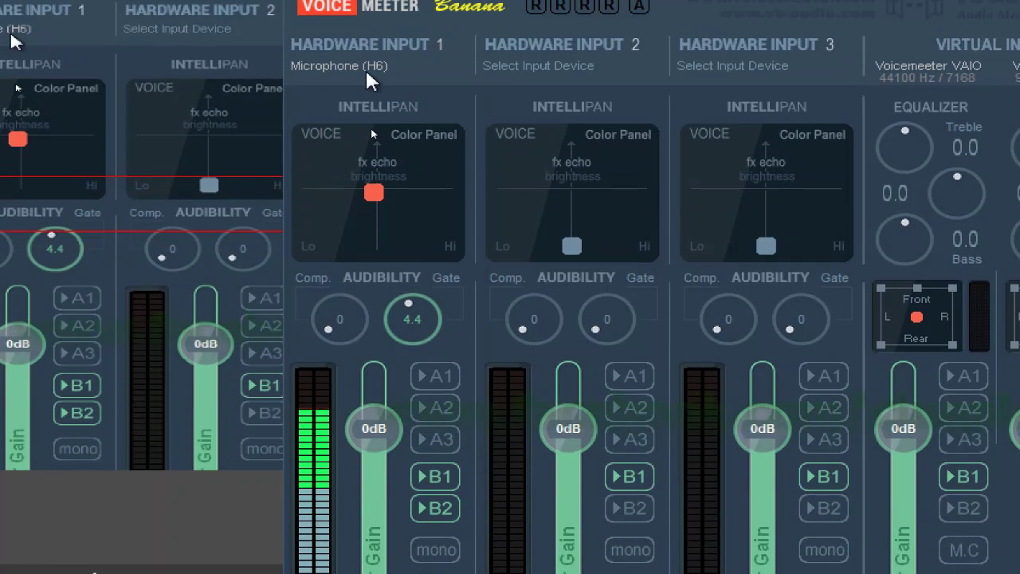
pyautogui.click(369, 72)
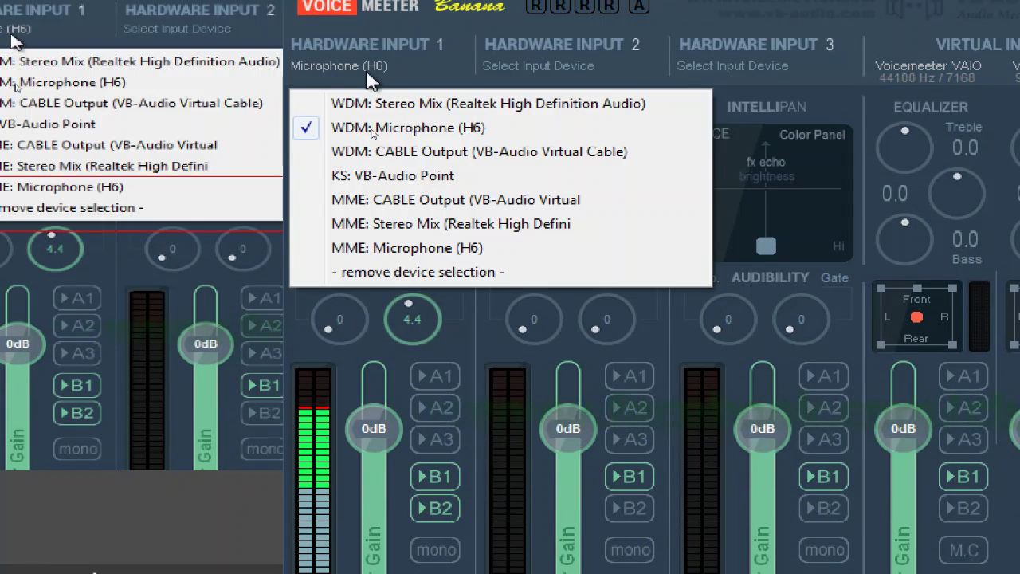
pyautogui.click(371, 79)
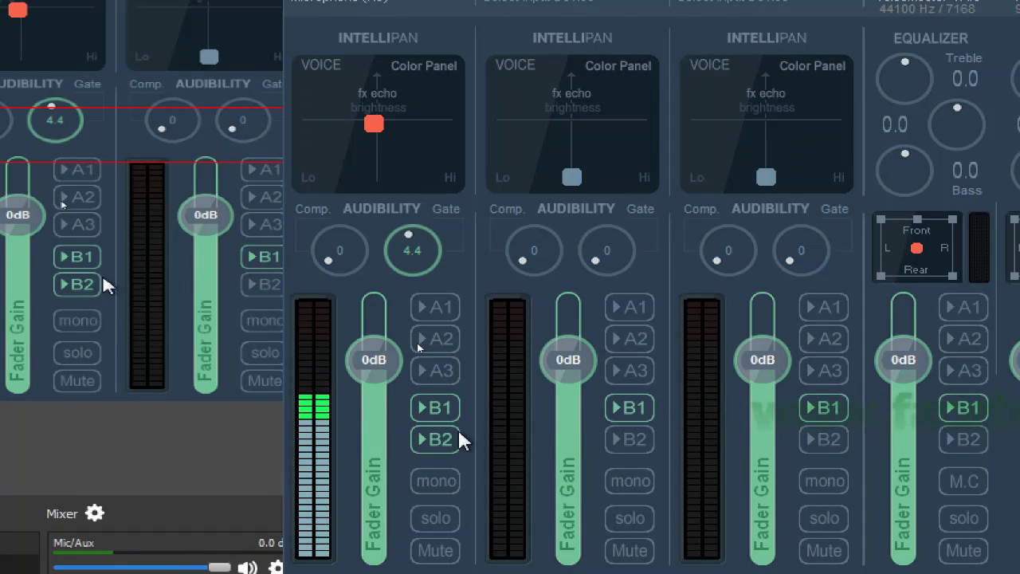
pyautogui.click(454, 441)
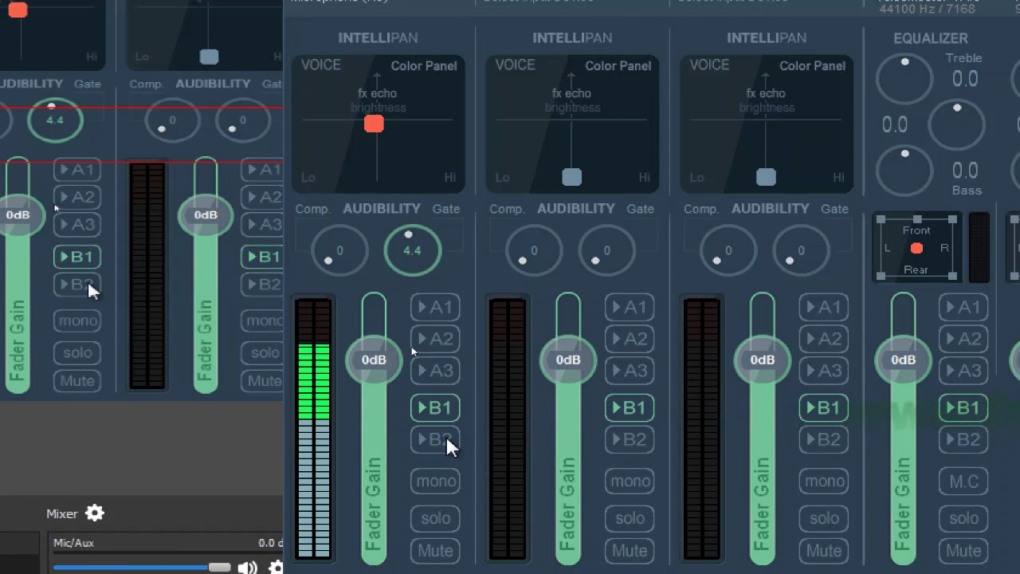
pyautogui.click(451, 445)
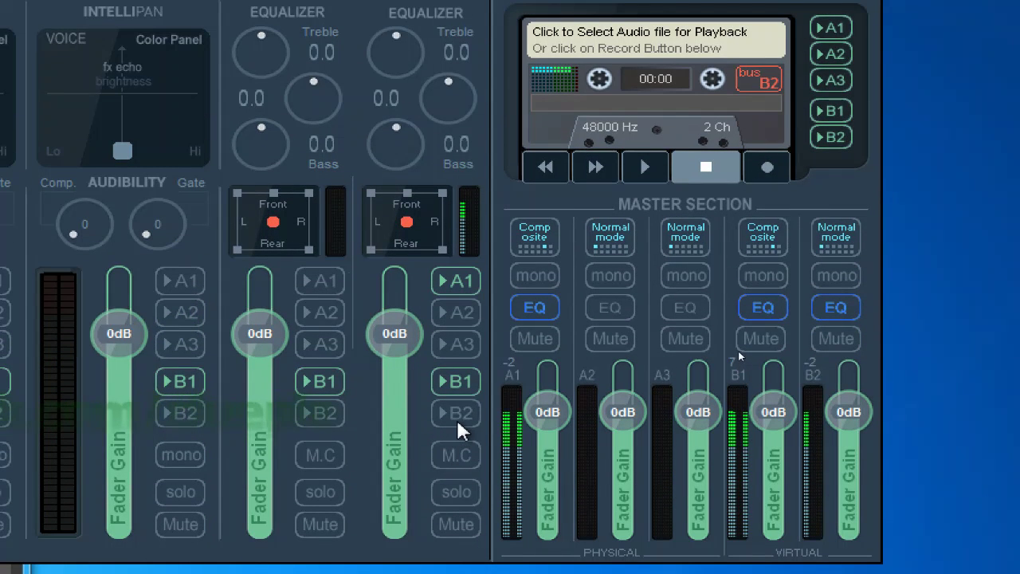
# - Toggle a virtual input's B2 routing on and off, then show the Voicemeeter main menu
pyautogui.click(455, 415)
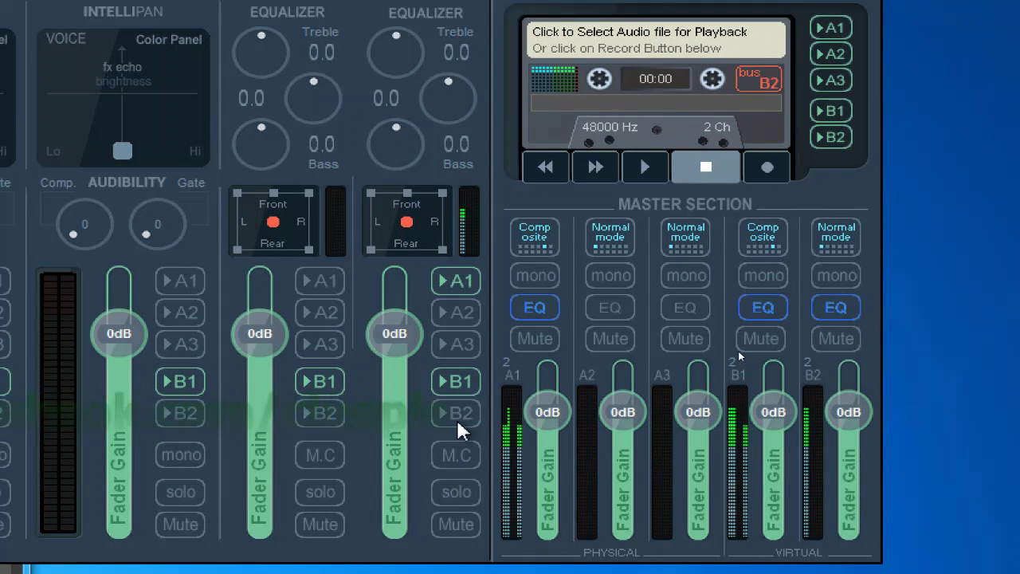
pyautogui.click(461, 426)
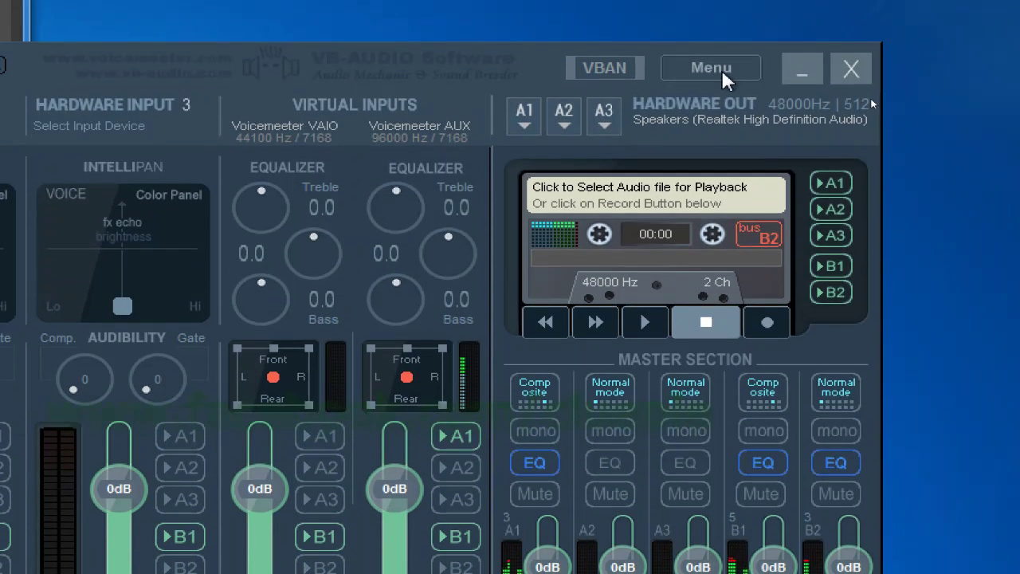
pyautogui.click(711, 68)
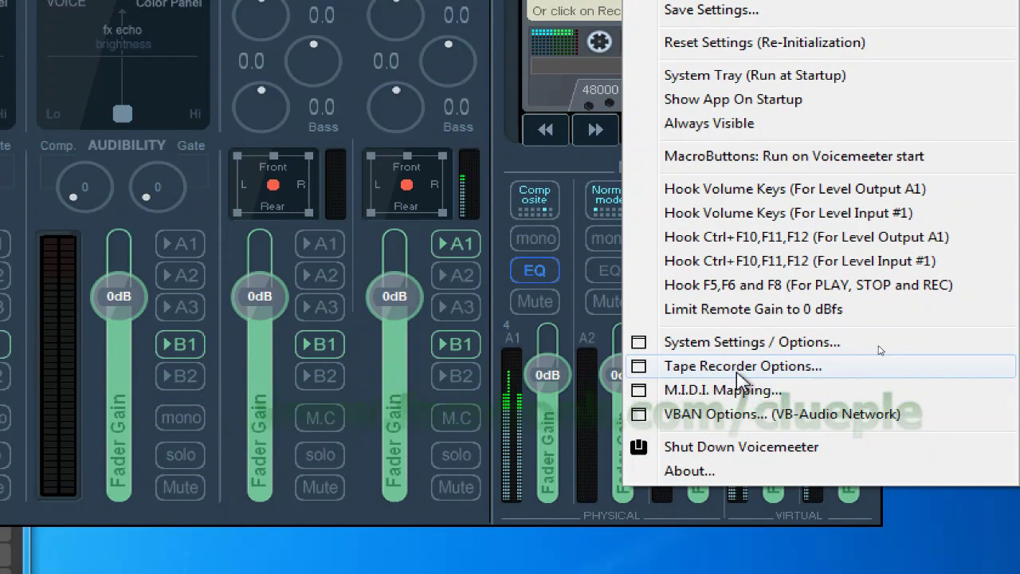
# - Check the Tape Recorder Options, then bring up the bus B2 six-band equalizer
pyautogui.click(743, 366)
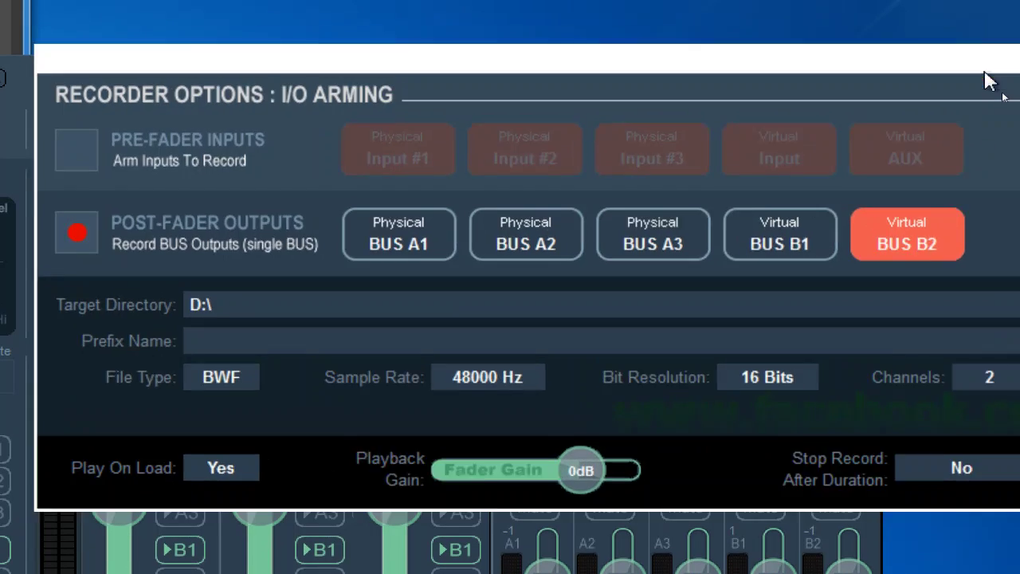
pyautogui.click(988, 53)
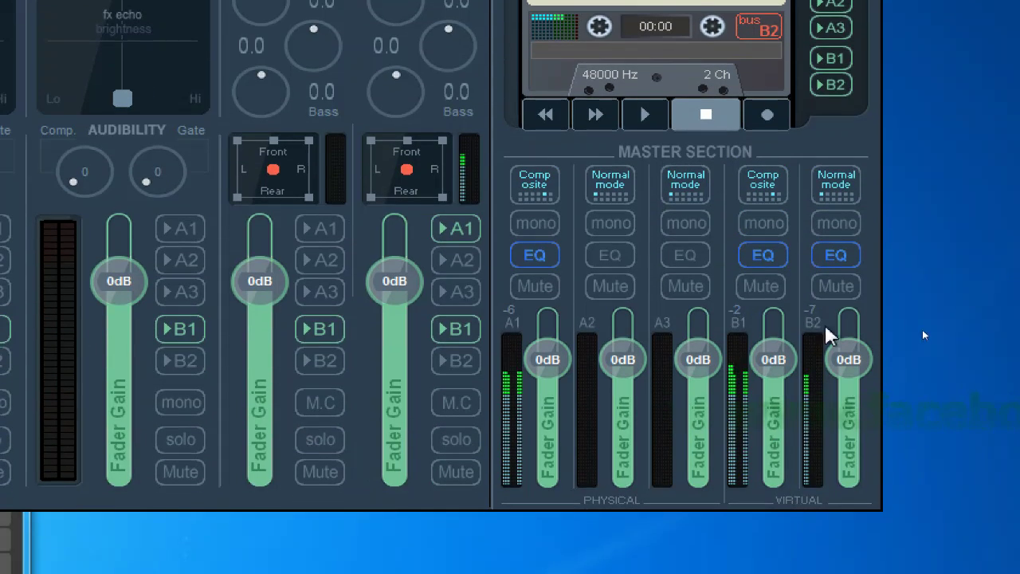
pyautogui.click(836, 255)
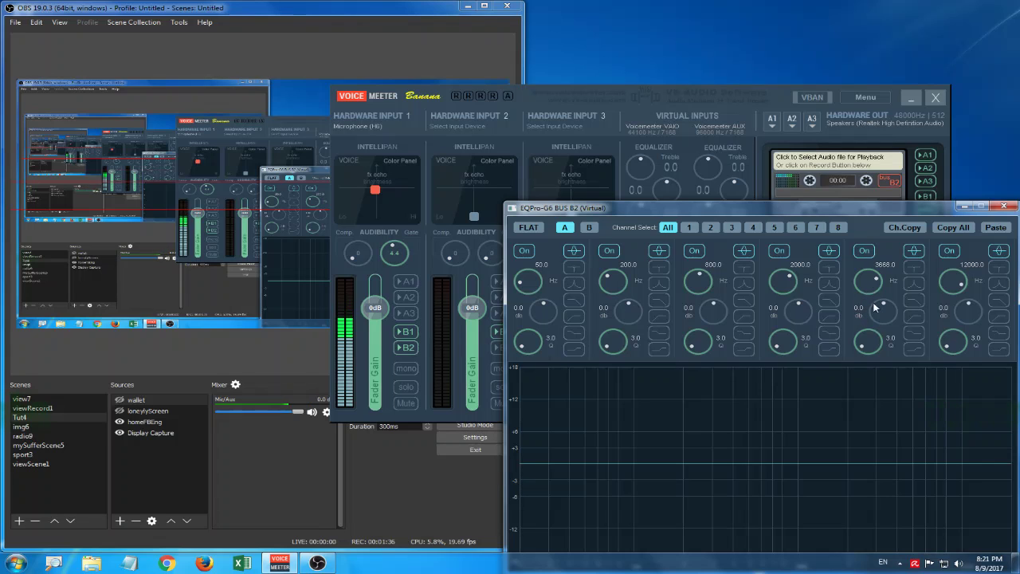
# - Make band 5 a low-pass filter, then reset the B2 EQ to flat and close it
pyautogui.click(914, 301)
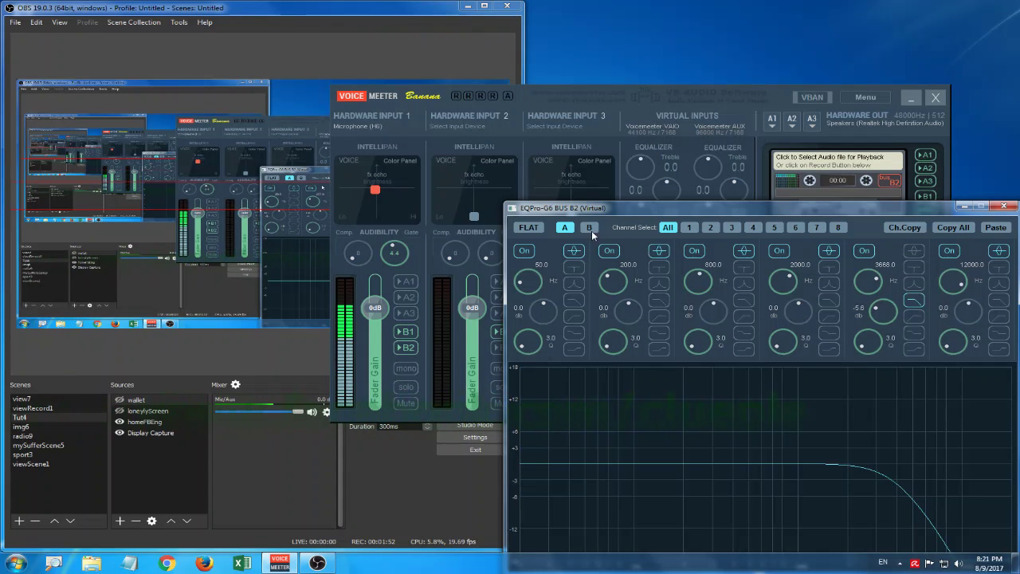
pyautogui.click(540, 228)
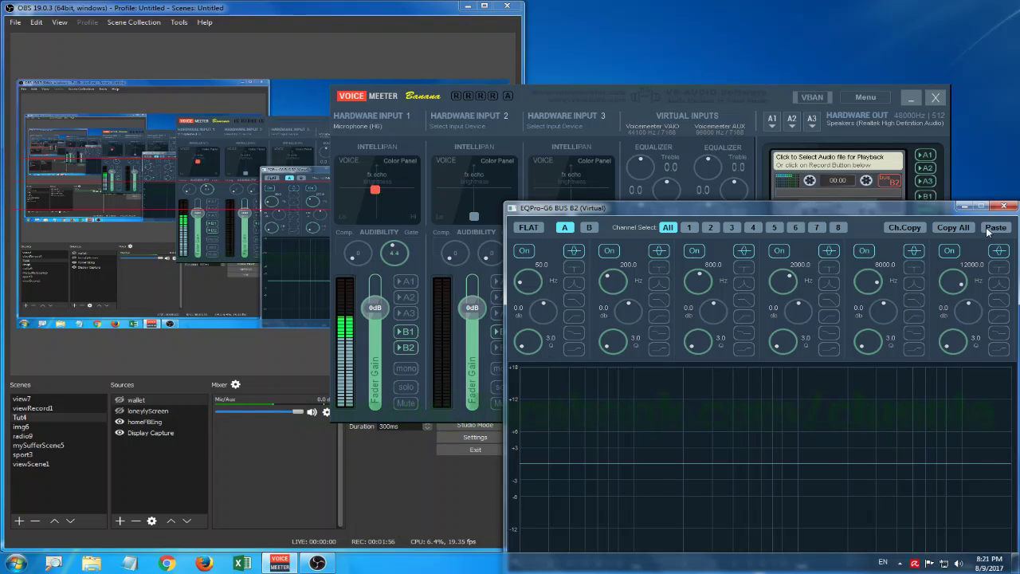
pyautogui.click(1004, 210)
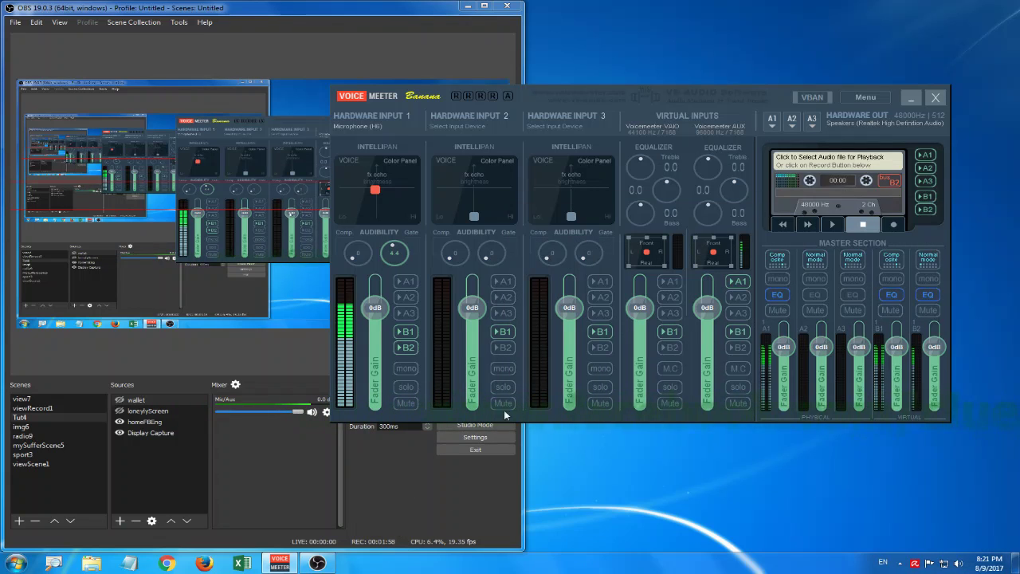
pyautogui.click(486, 438)
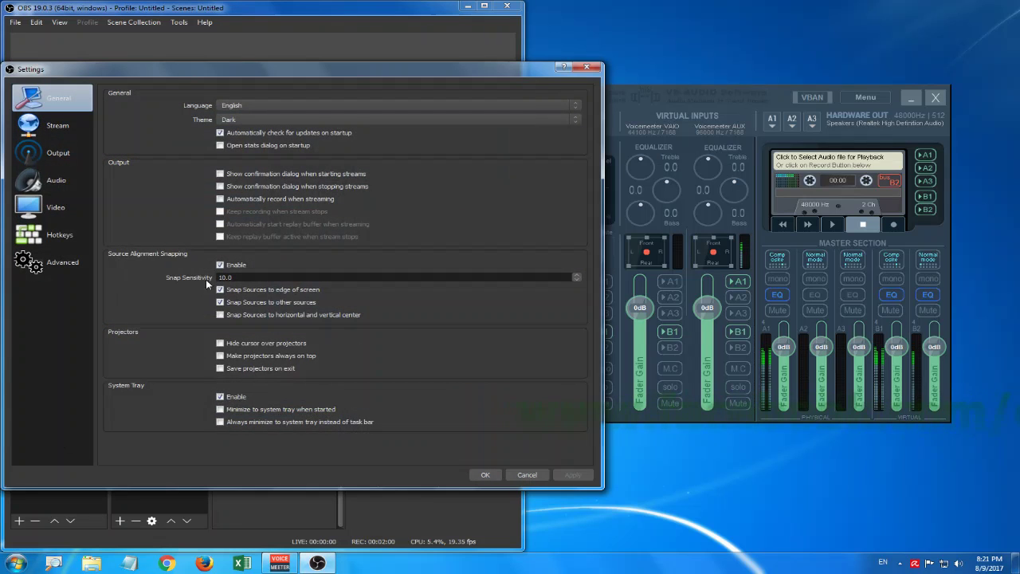
pyautogui.click(70, 189)
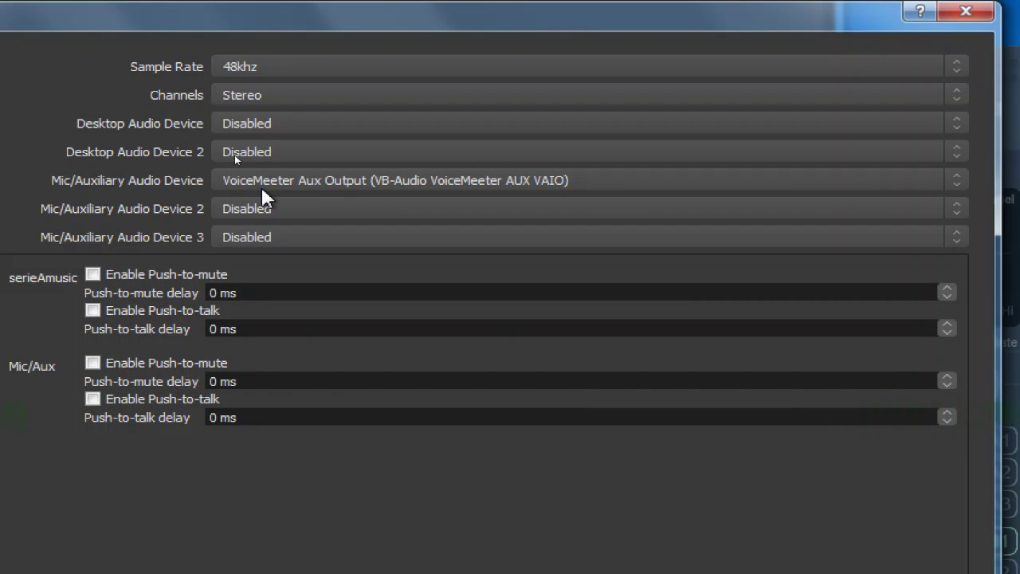
pyautogui.click(363, 183)
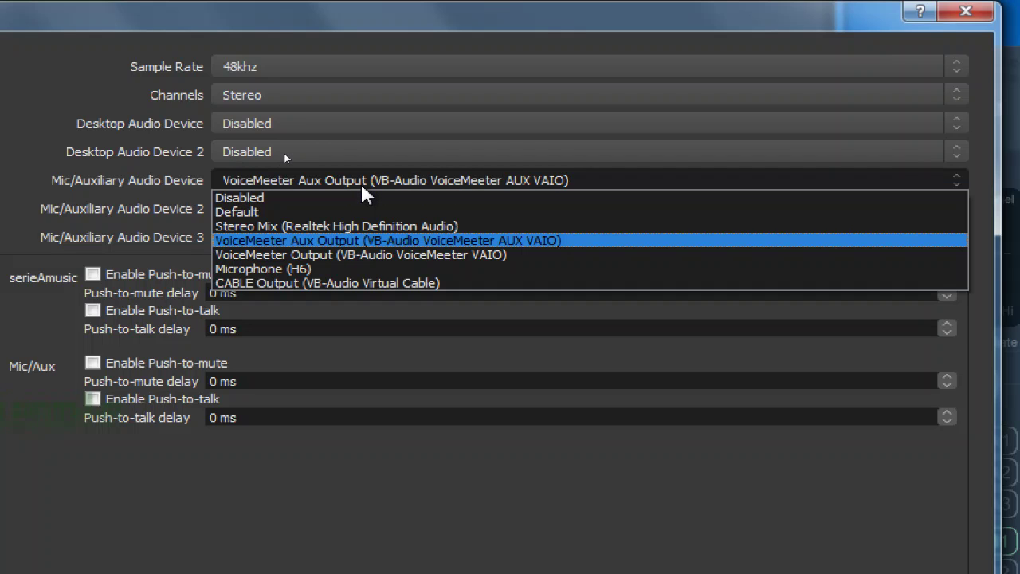
pyautogui.click(366, 193)
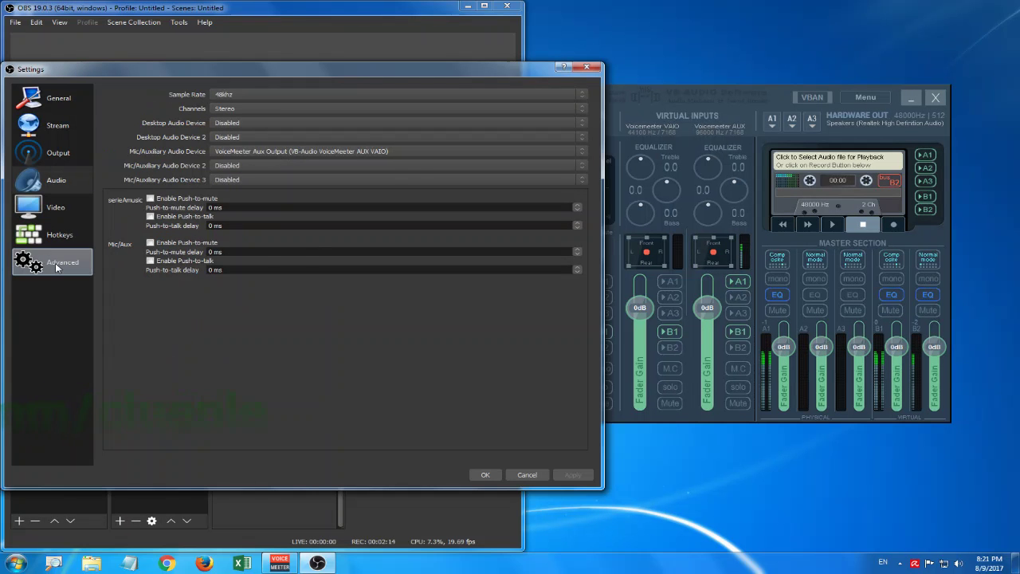
pyautogui.click(56, 263)
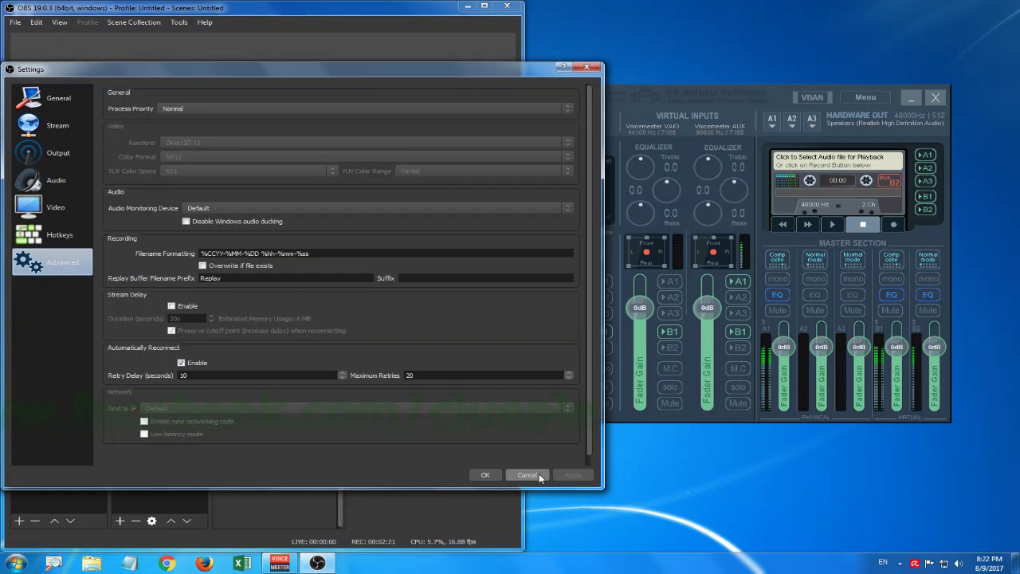
pyautogui.click(528, 475)
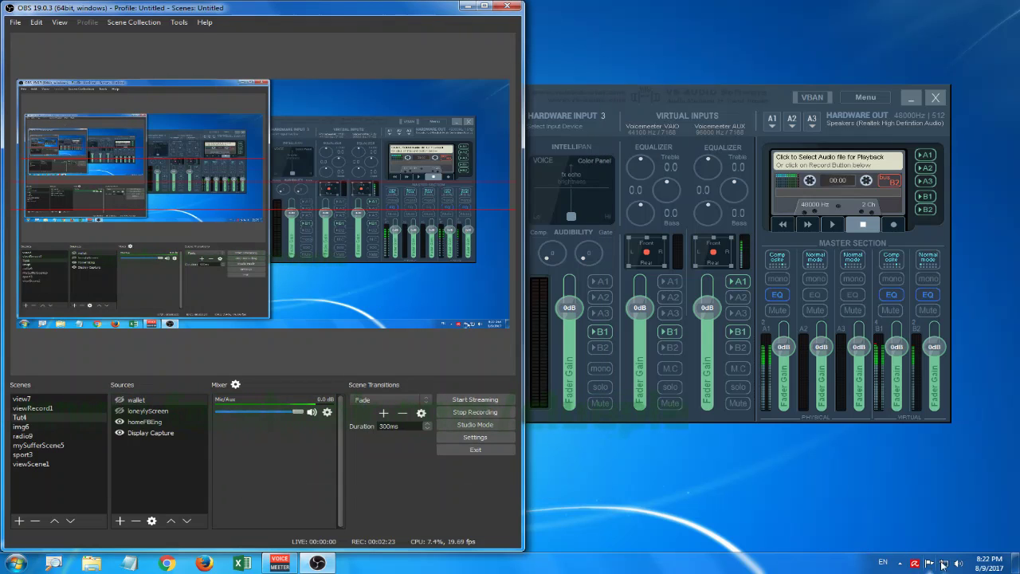
# - Review the Recording and Playback device lists in the Windows Sound dialog
pyautogui.rightClick(944, 565)
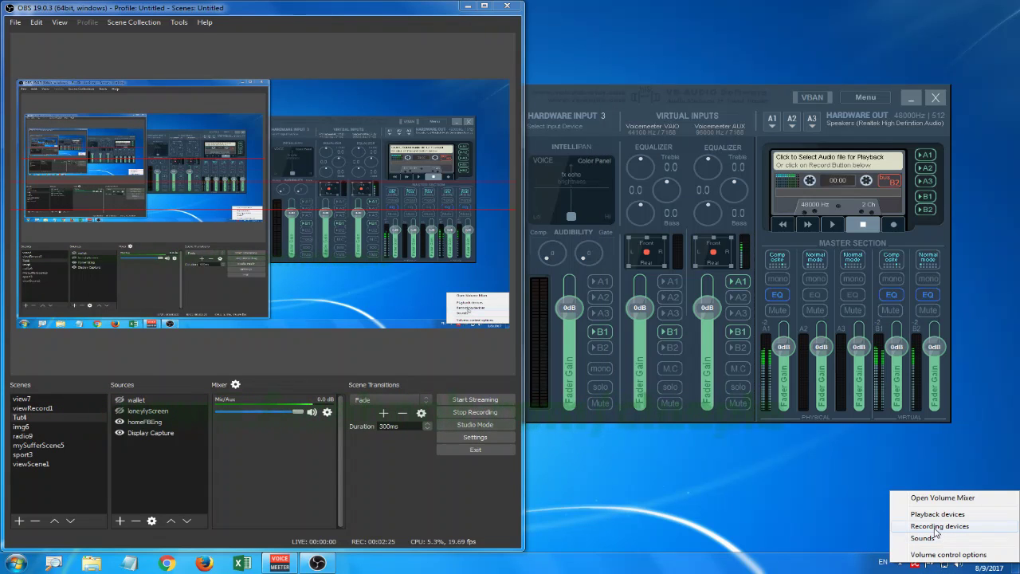
pyautogui.click(939, 526)
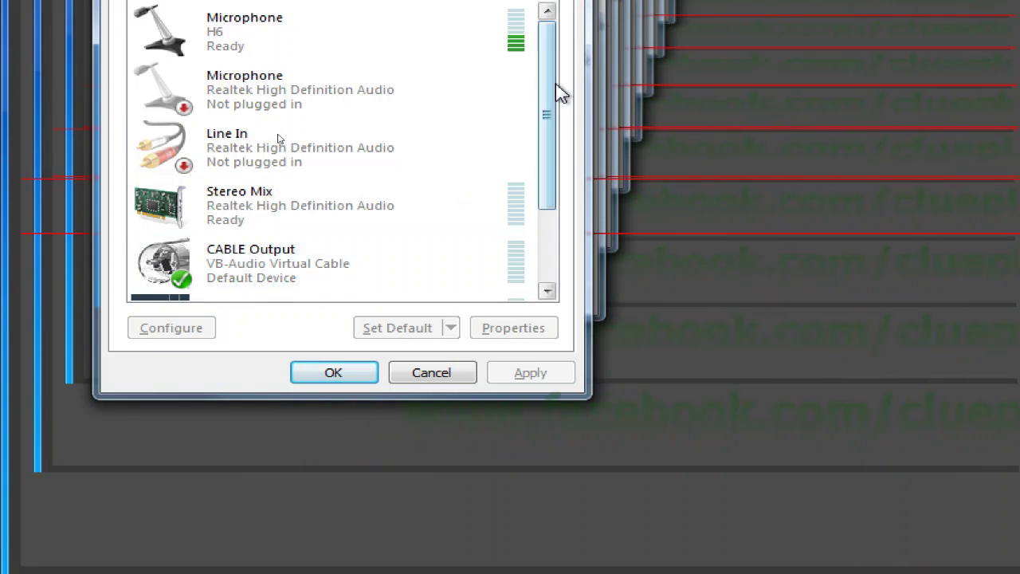
pyautogui.moveTo(548, 94)
pyautogui.mouseDown()
pyautogui.moveTo(550, 179)
pyautogui.moveTo(550, 120)
pyautogui.mouseUp()
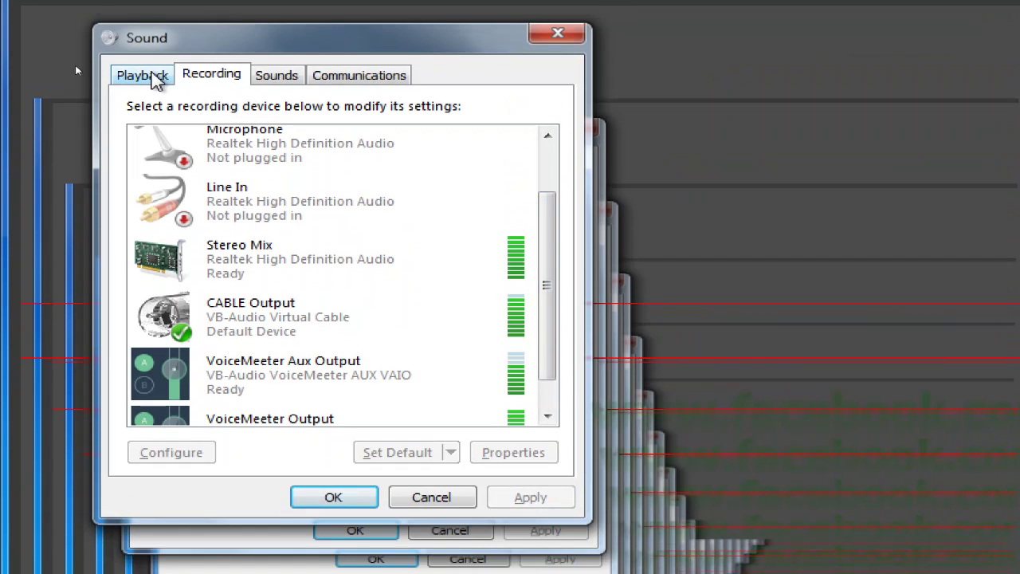
pyautogui.scroll(-1, 367, 383)
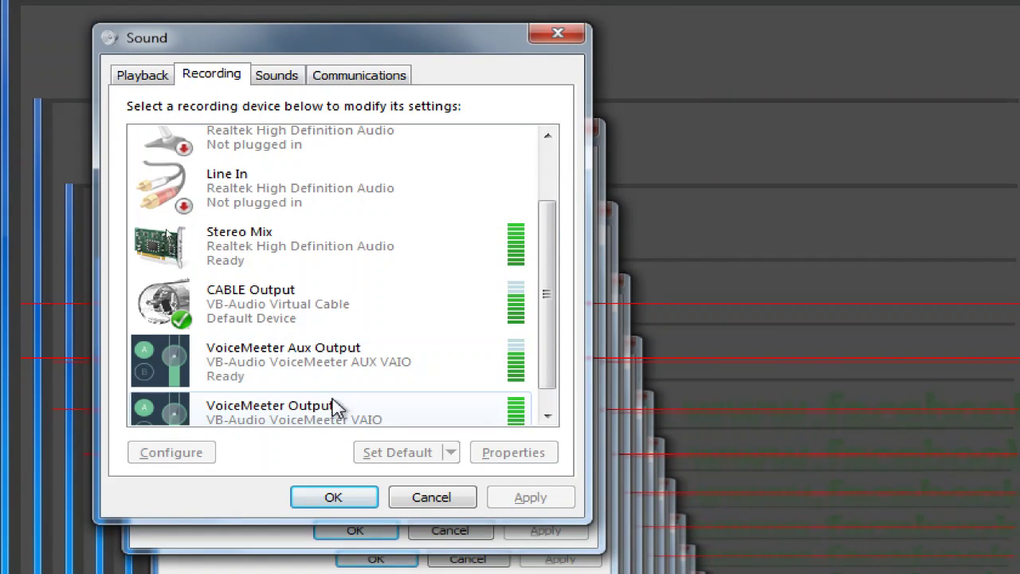
pyautogui.click(142, 75)
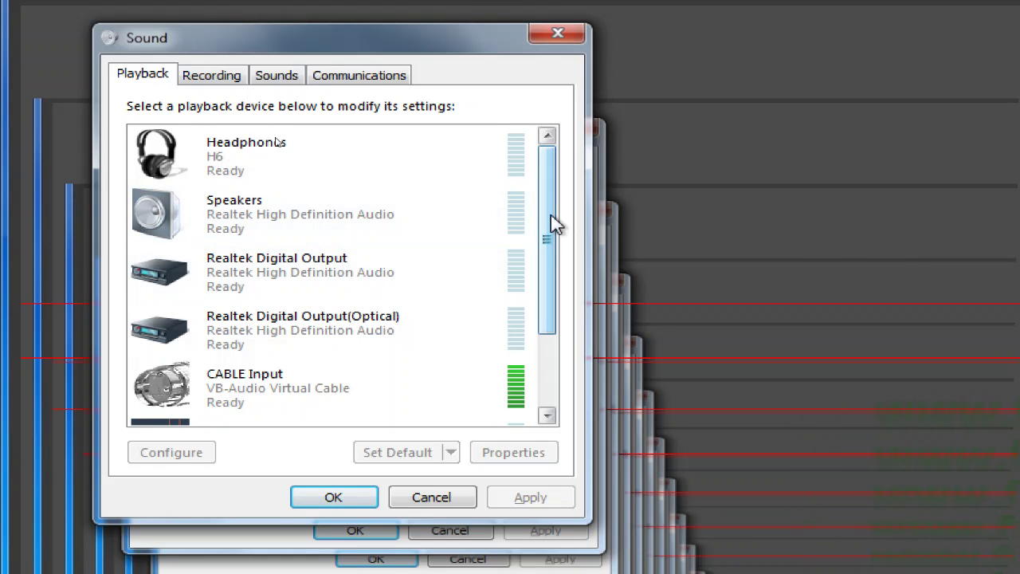
pyautogui.moveTo(554, 223); pyautogui.dragTo(556, 299)
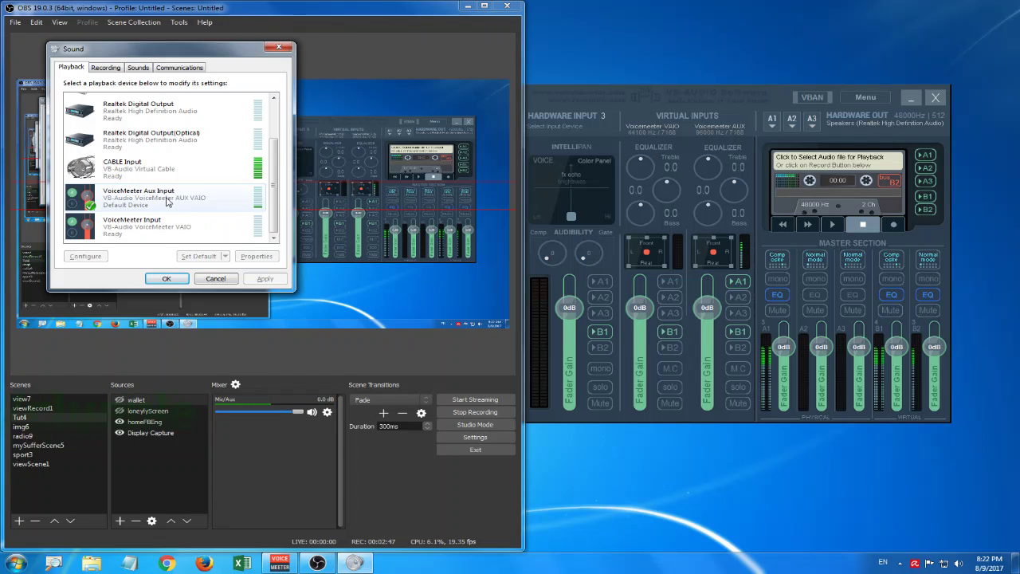
# - Close the Sound dialog and disable the Mic/Aux reaFir, reaGate and compressor filters
pyautogui.click(166, 279)
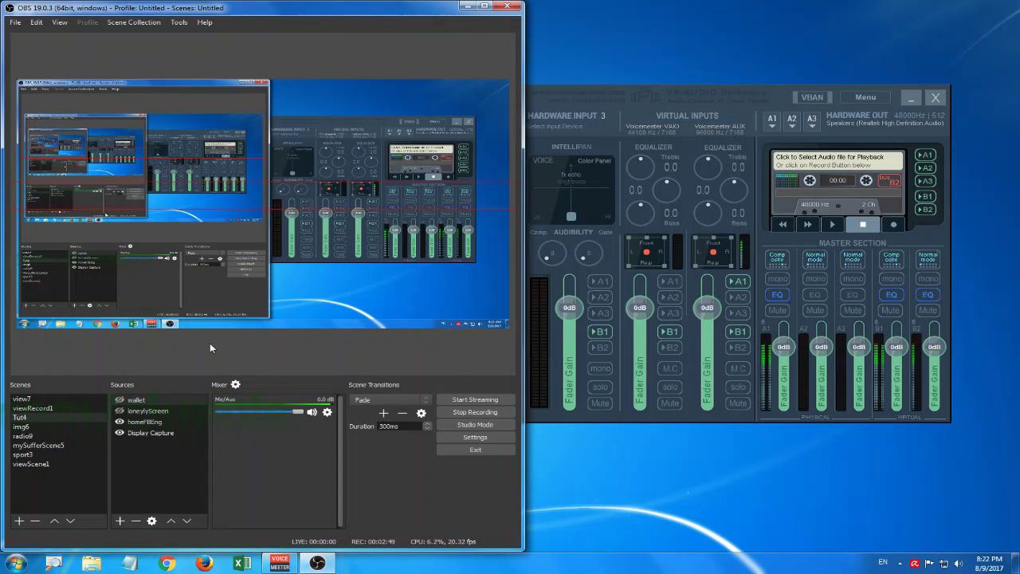
pyautogui.click(325, 413)
pyautogui.click(338, 419)
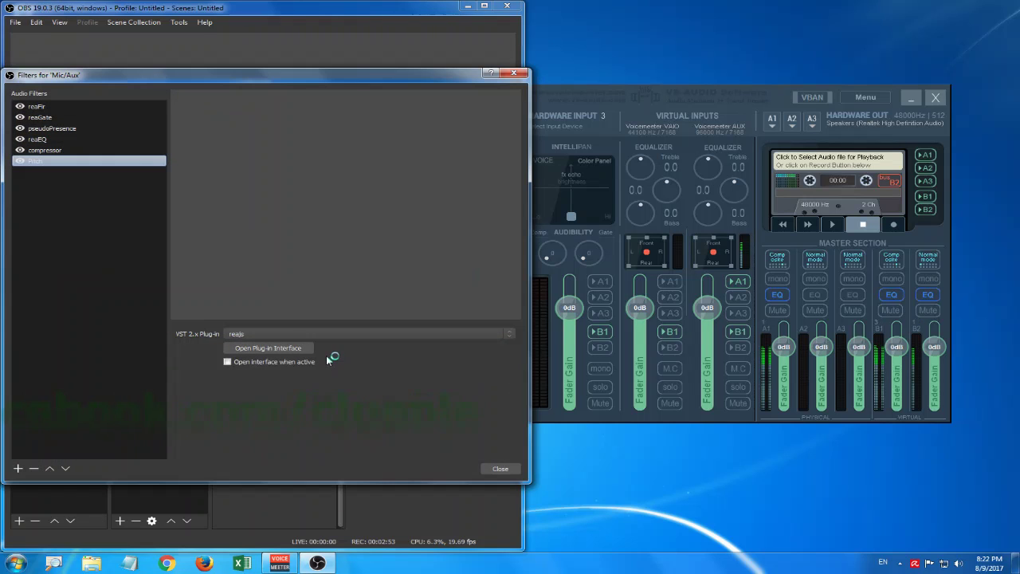
pyautogui.click(20, 106)
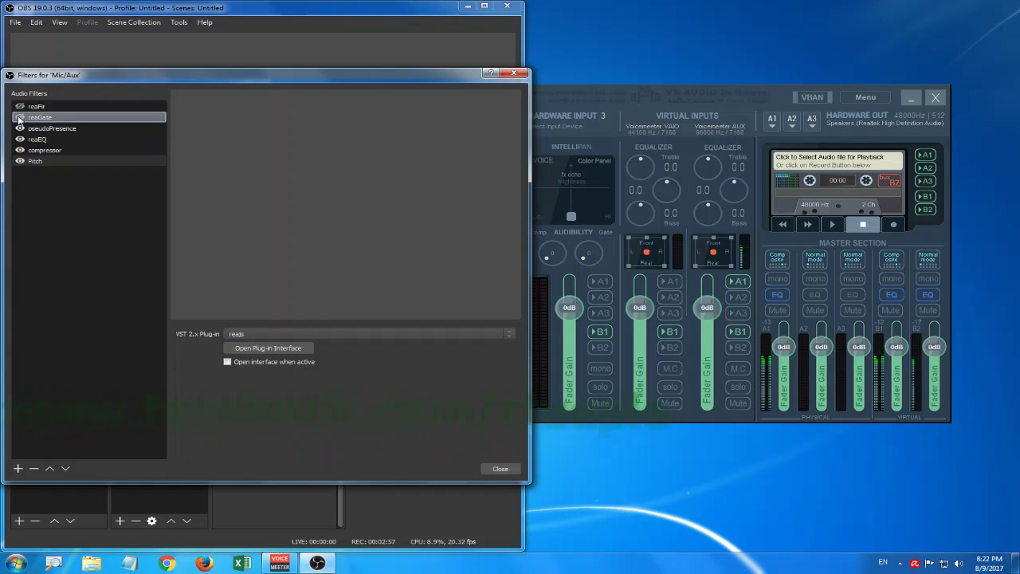
pyautogui.click(20, 128)
pyautogui.click(20, 150)
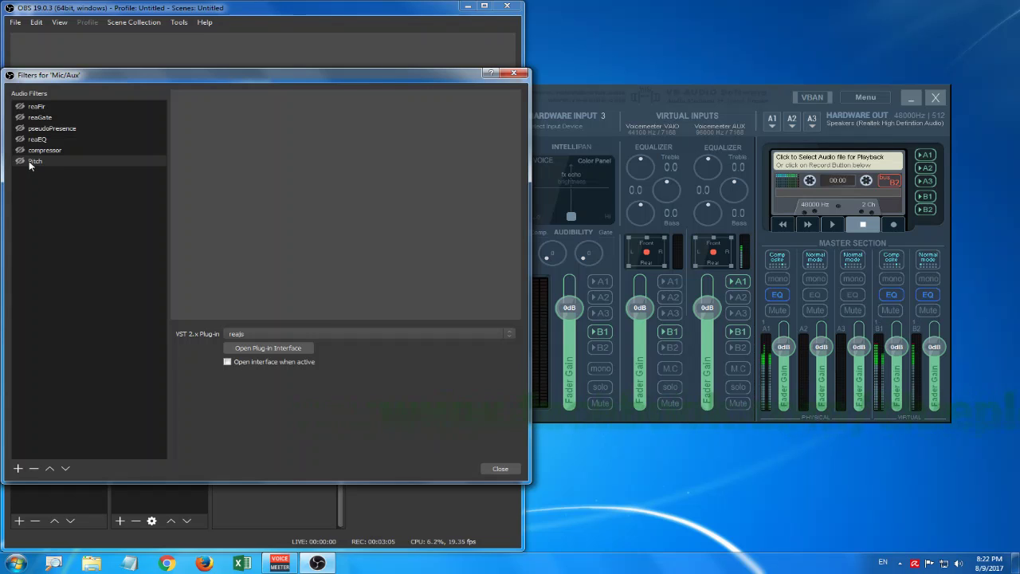
# - Re-enable reaFir in Subtract mode with an automatically built noise profile
pyautogui.click(23, 110)
pyautogui.click(20, 108)
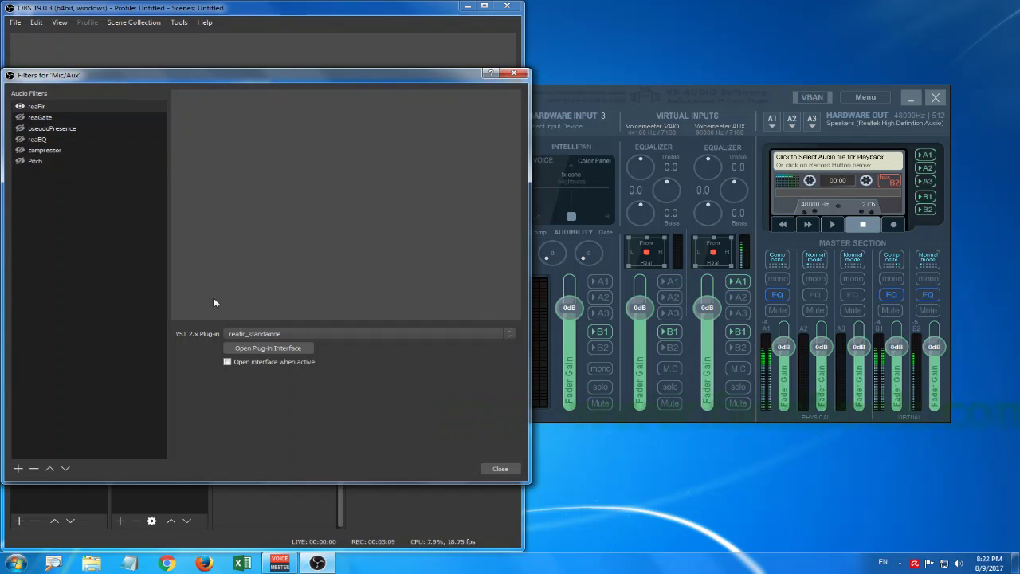
pyautogui.click(255, 348)
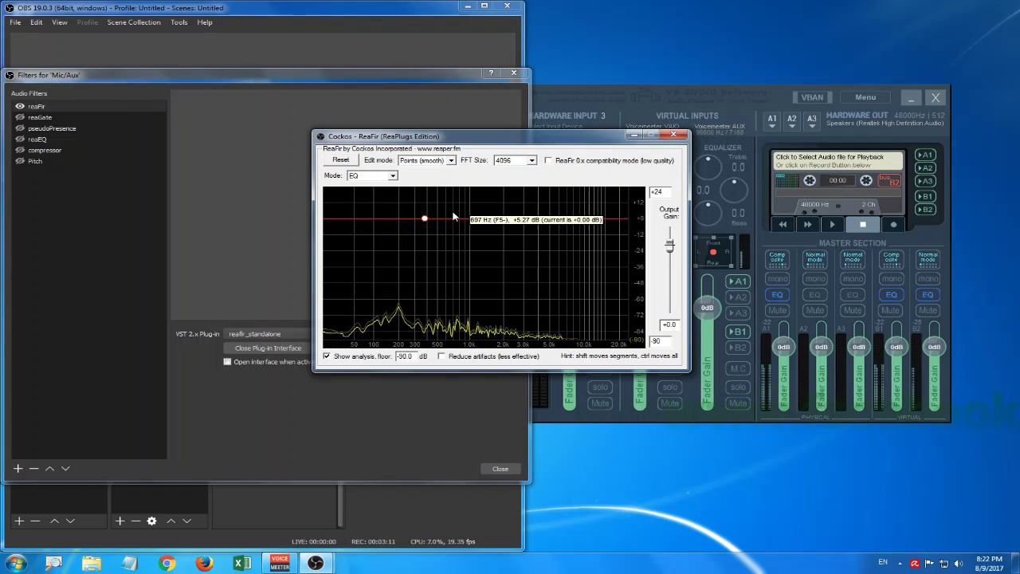
pyautogui.click(526, 218)
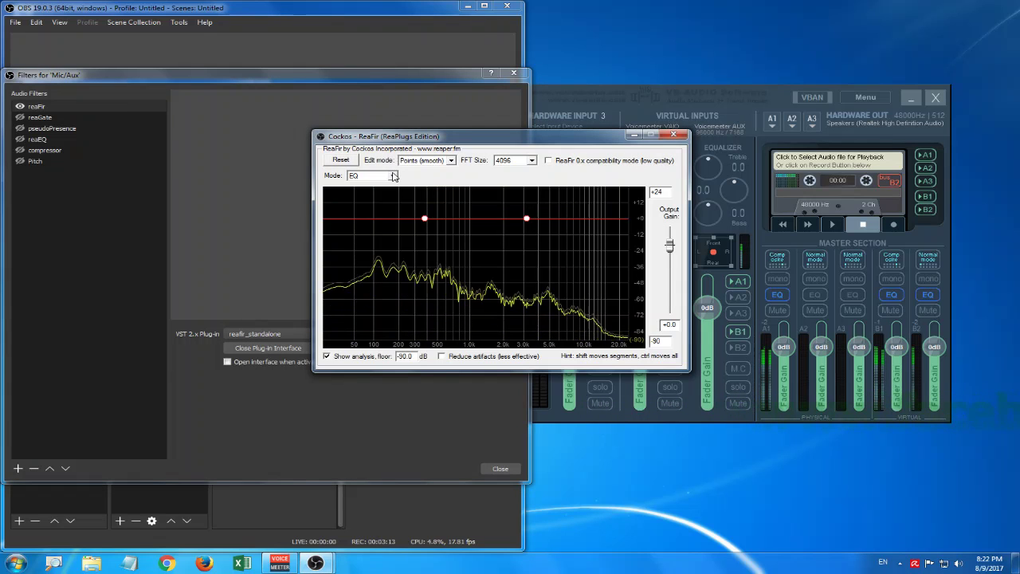
pyautogui.click(393, 176)
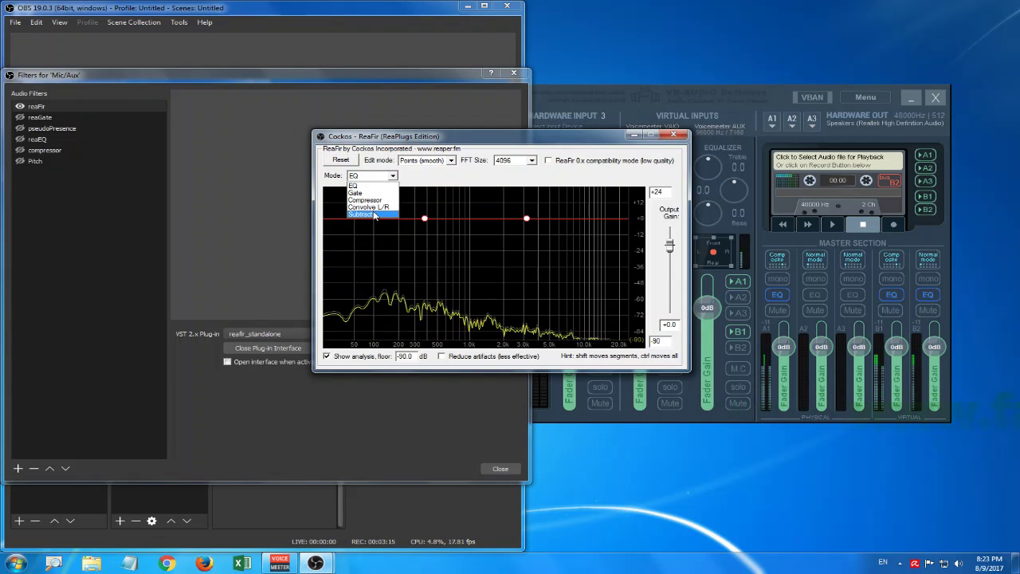
pyautogui.click(373, 214)
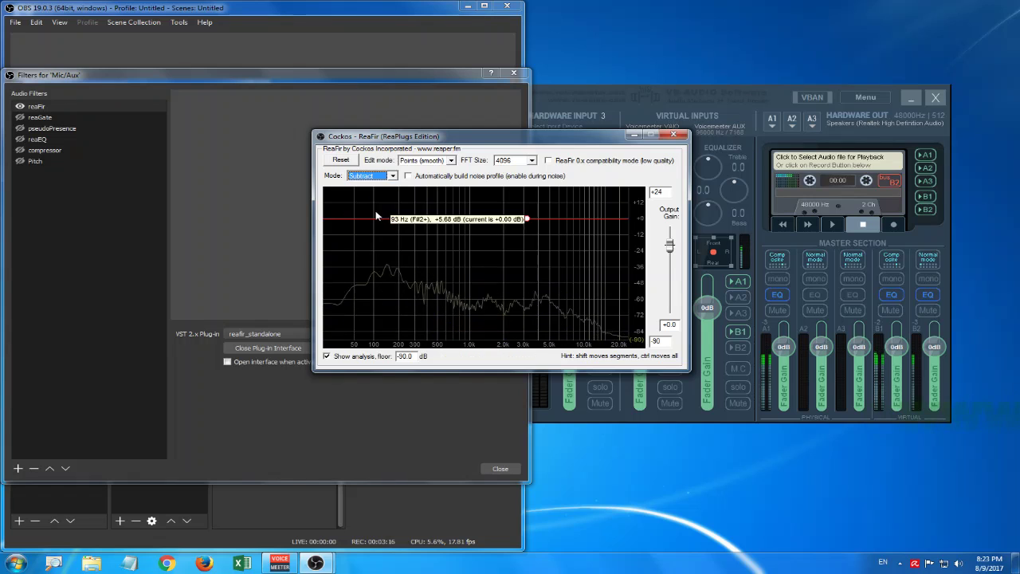
pyautogui.click(408, 175)
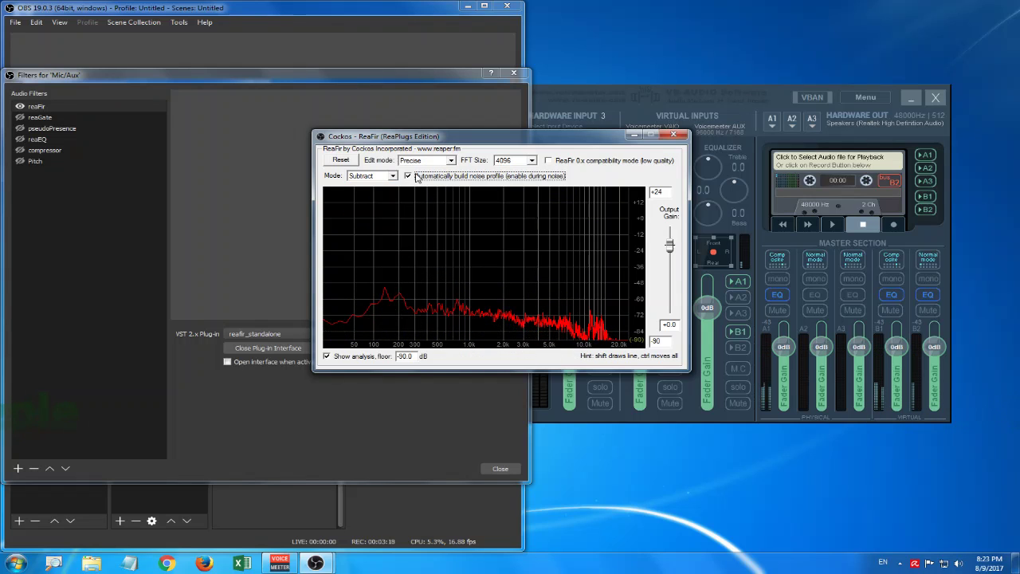
pyautogui.click(672, 137)
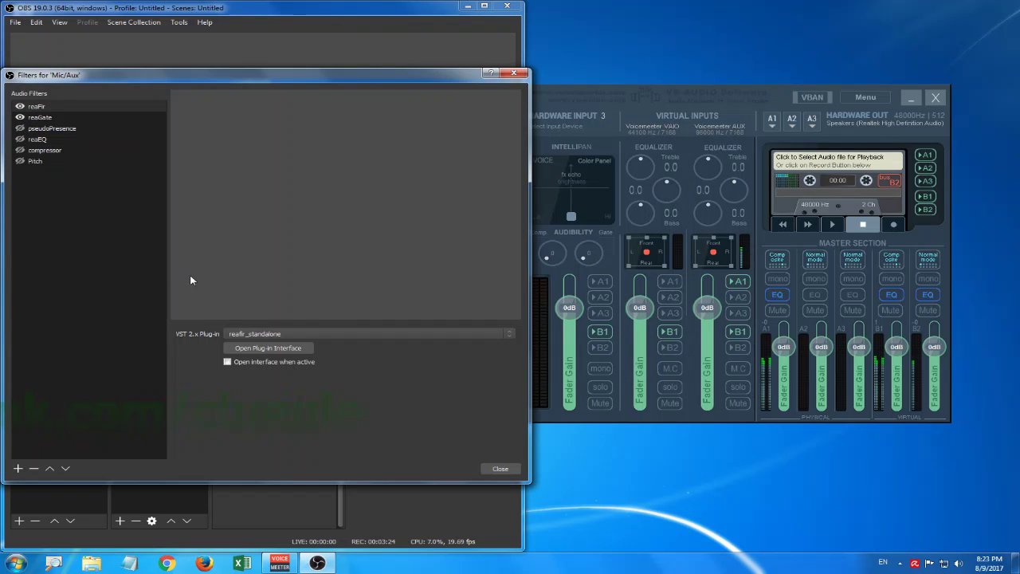
pyautogui.click(257, 347)
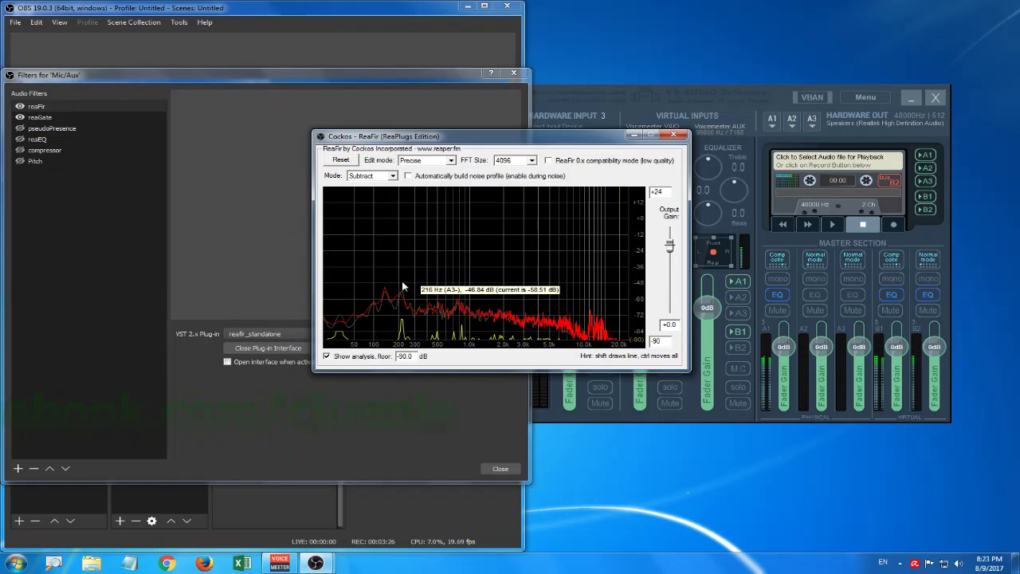
# - Close ReaFir, then raise the reaGate threshold to -22.5 dB
pyautogui.click(672, 137)
pyautogui.click(71, 117)
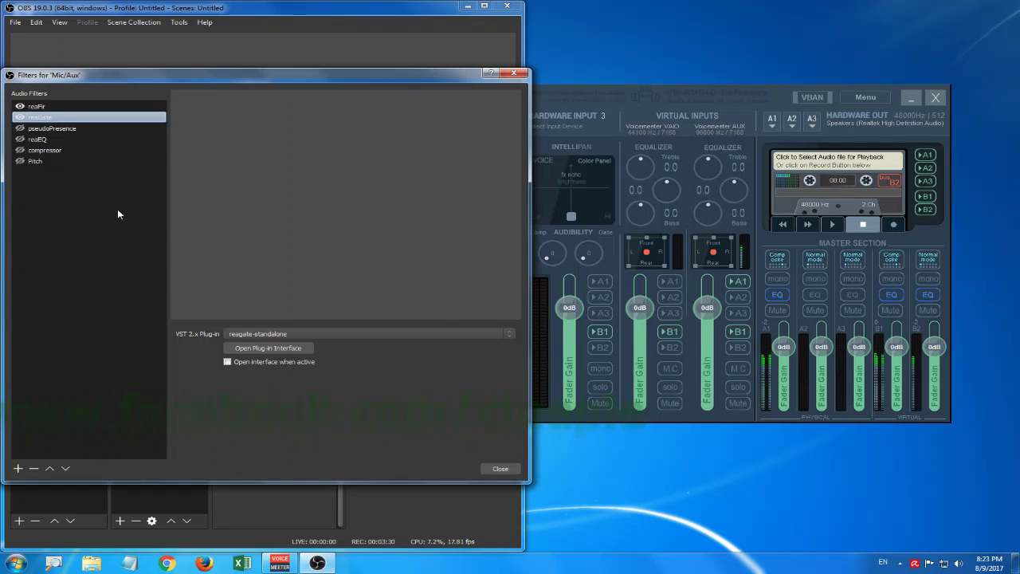
pyautogui.click(271, 346)
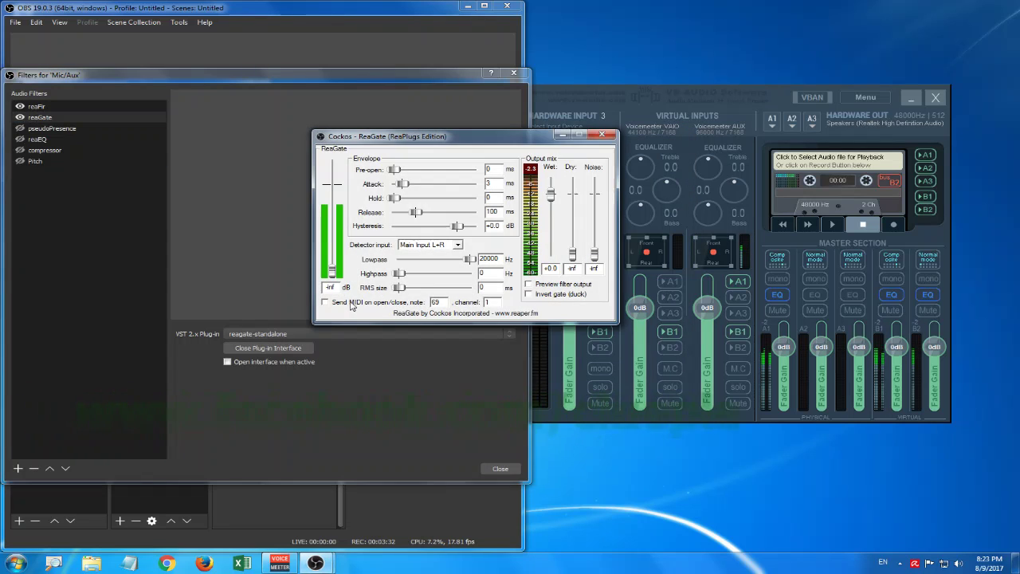
pyautogui.moveTo(332, 278); pyautogui.dragTo(334, 239)
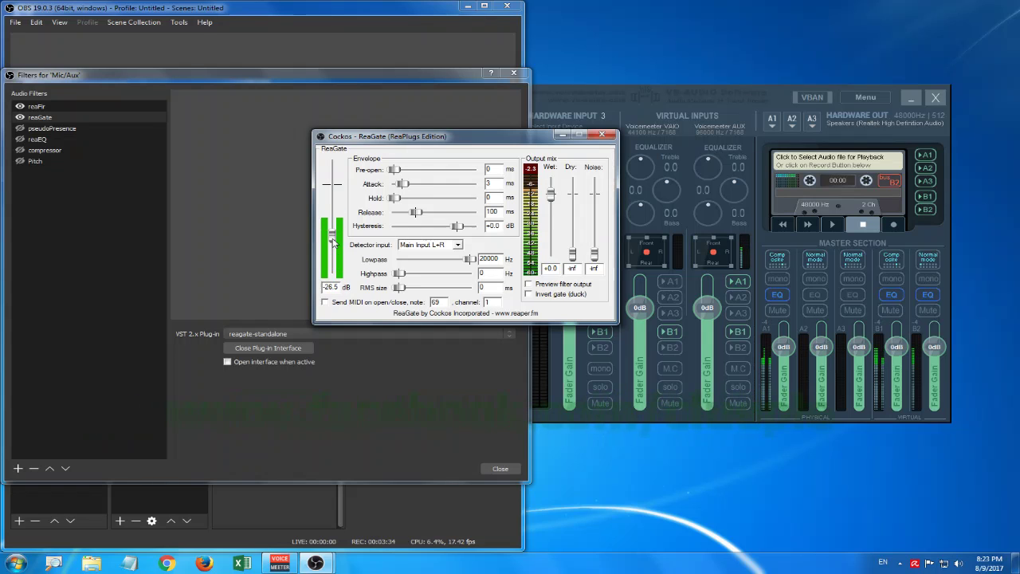
pyautogui.doubleClick(330, 287)
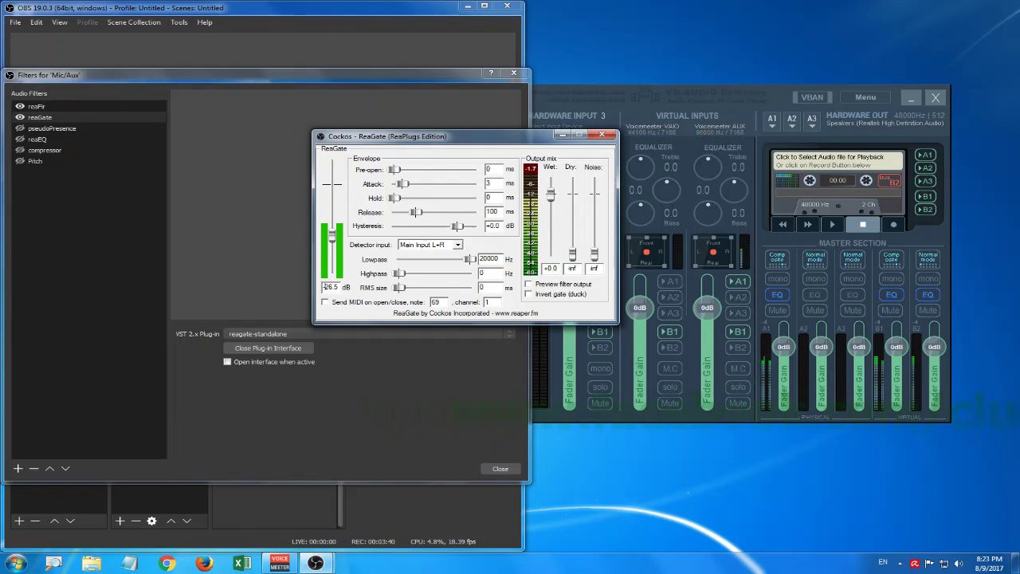
pyautogui.write('-22.5')
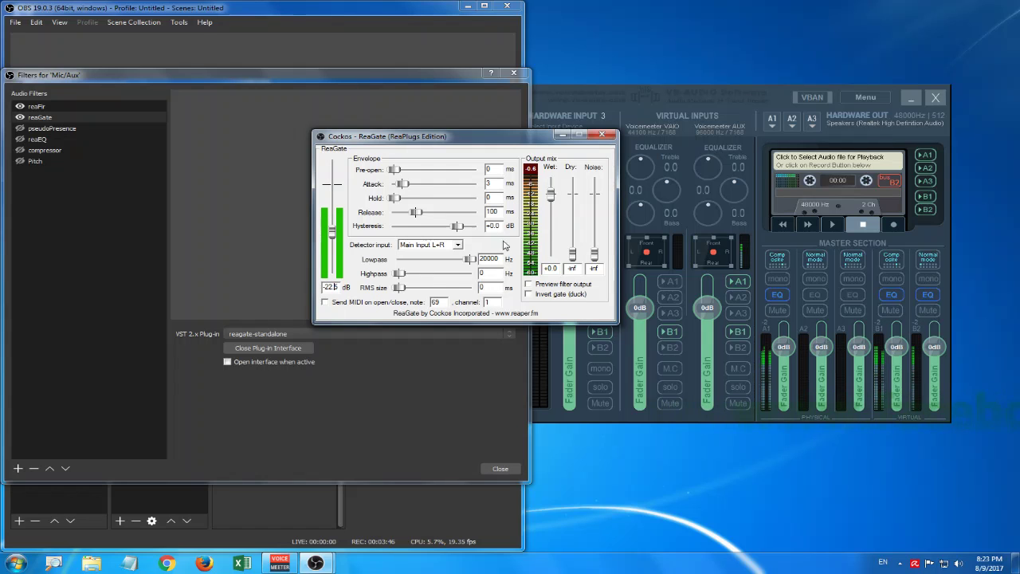
pyautogui.click(601, 135)
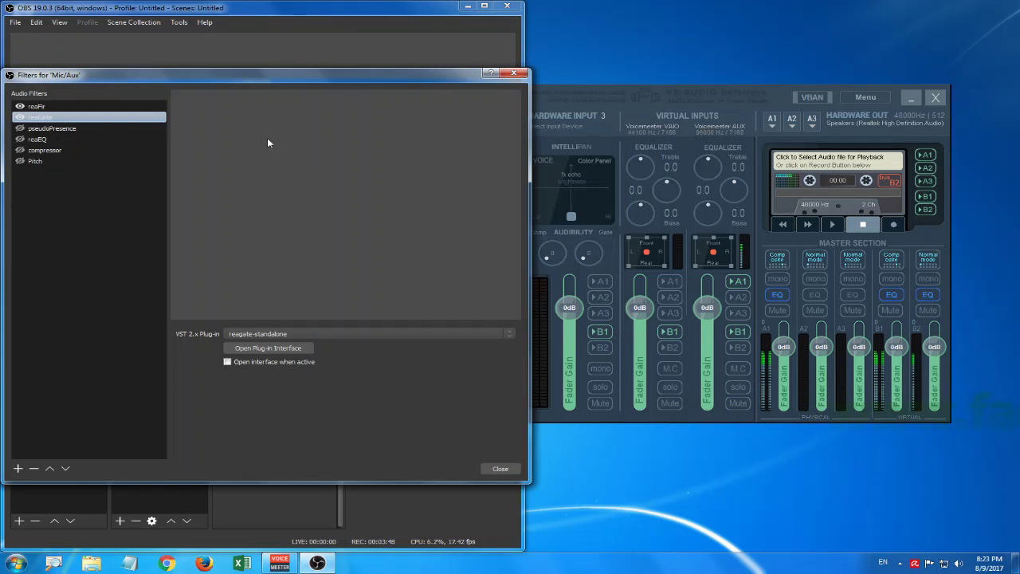
# - Assign ReaXcomp as the plug-in for the realEQ filter
pyautogui.click(20, 130)
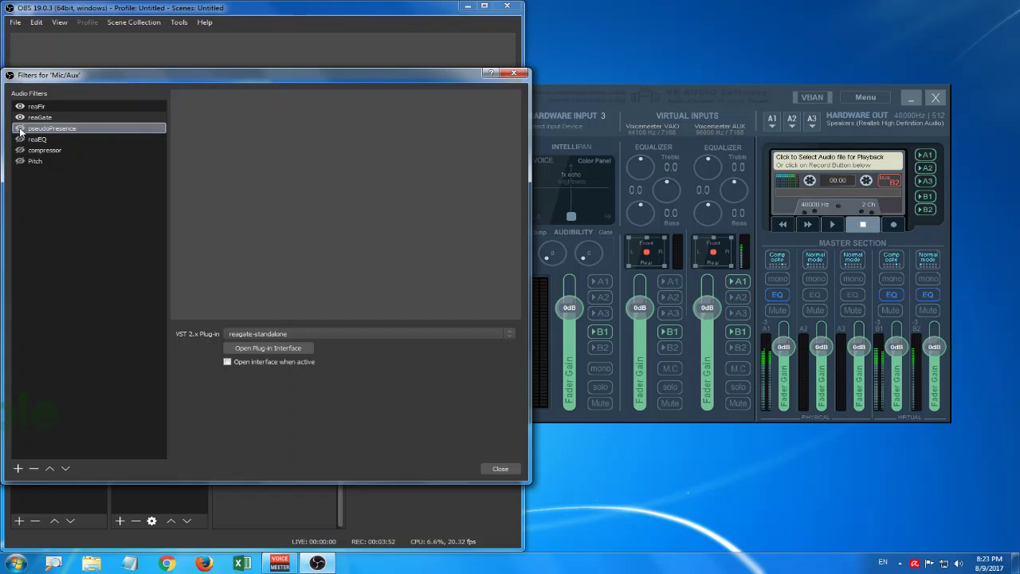
pyautogui.click(22, 138)
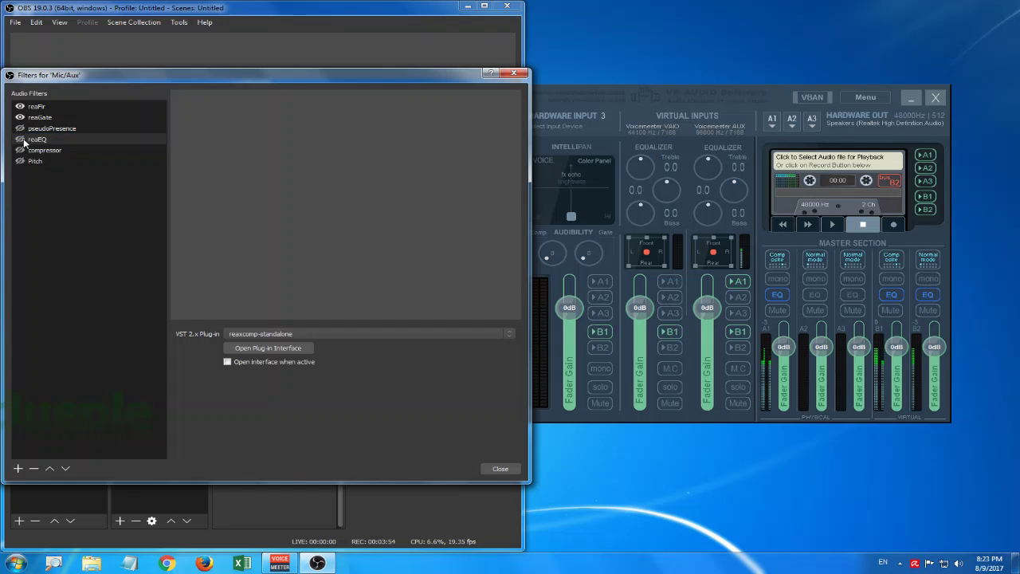
pyautogui.click(272, 336)
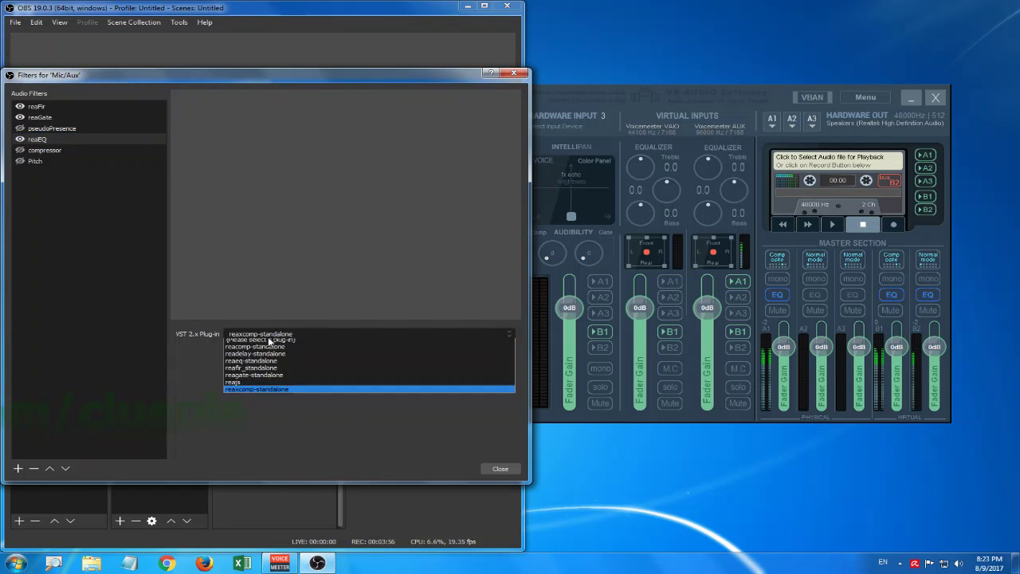
pyautogui.click(258, 391)
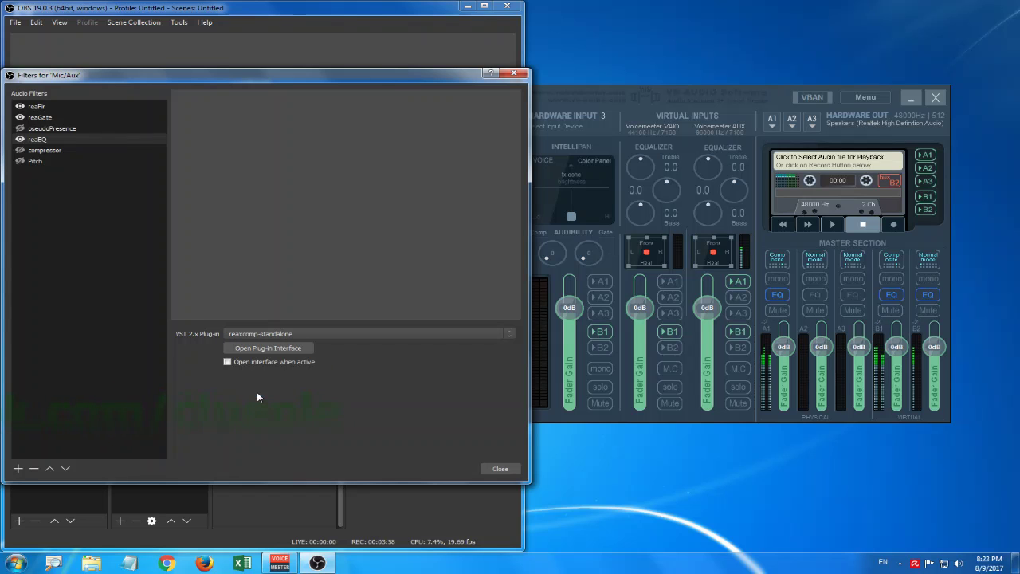
# - Adjust ReaXcomp's band 2 threshold and gain, then reset the bands to defaults
pyautogui.click(268, 347)
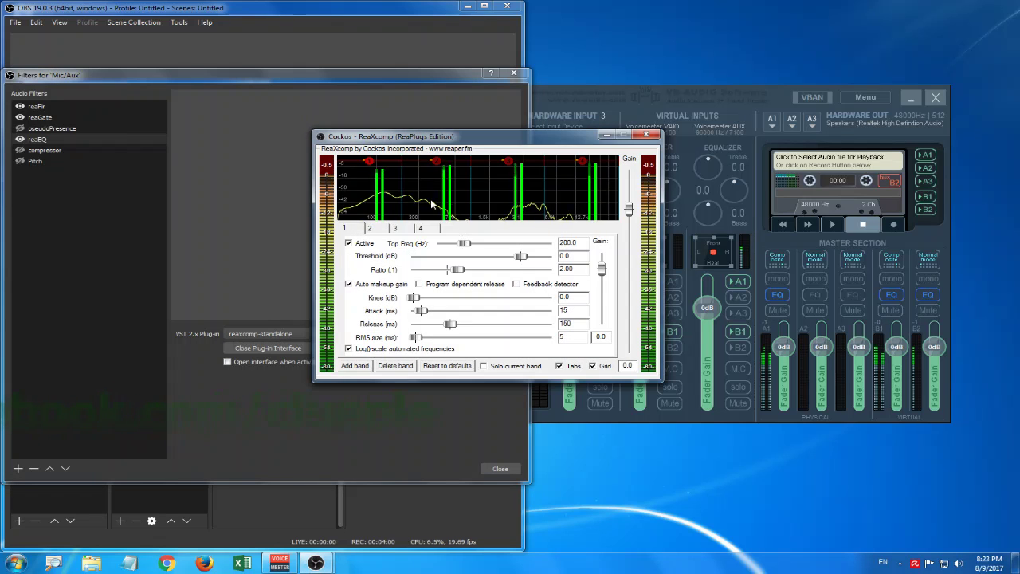
pyautogui.moveTo(436, 161); pyautogui.dragTo(437, 205)
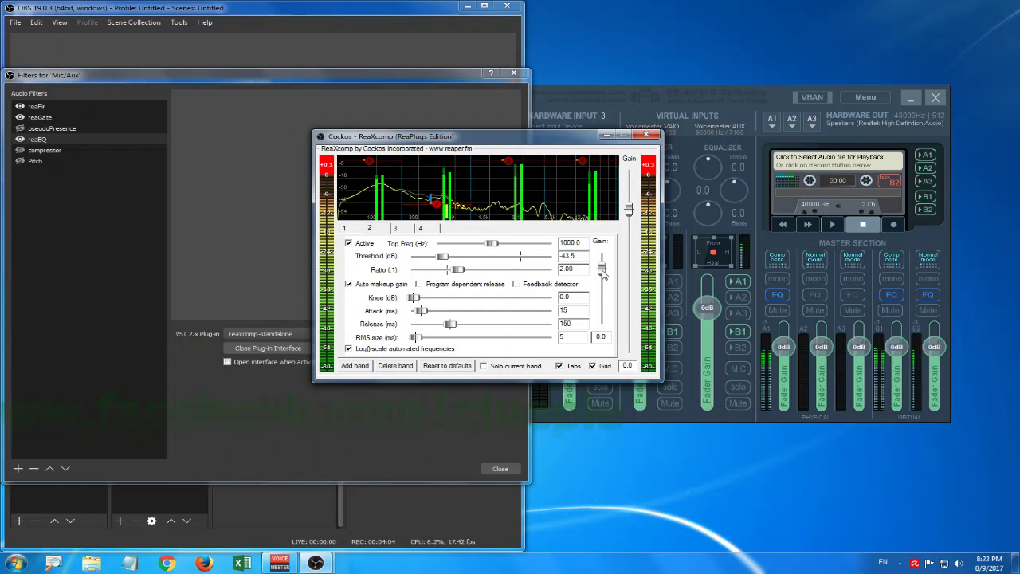
pyautogui.moveTo(602, 270); pyautogui.dragTo(603, 301)
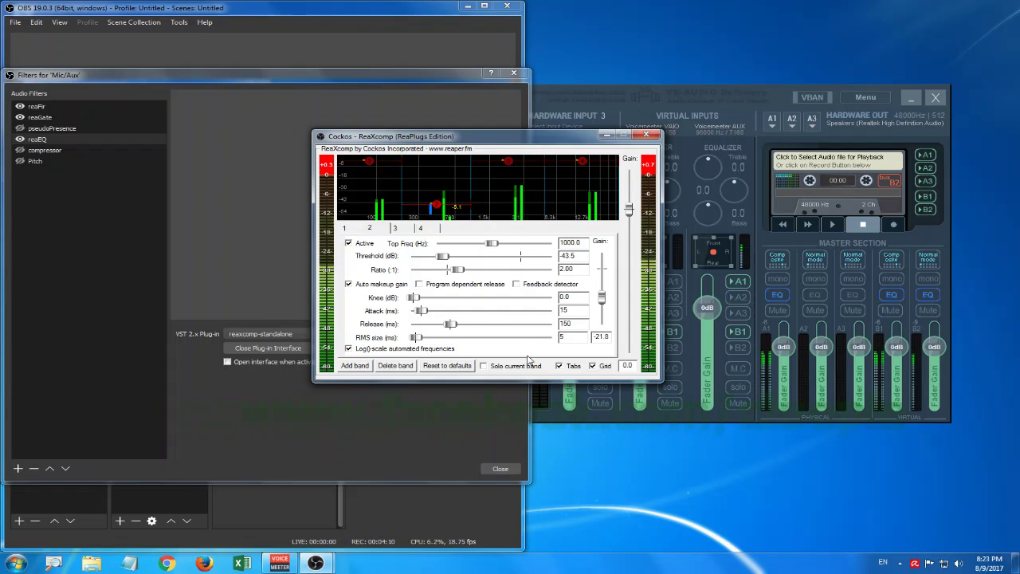
pyautogui.click(447, 366)
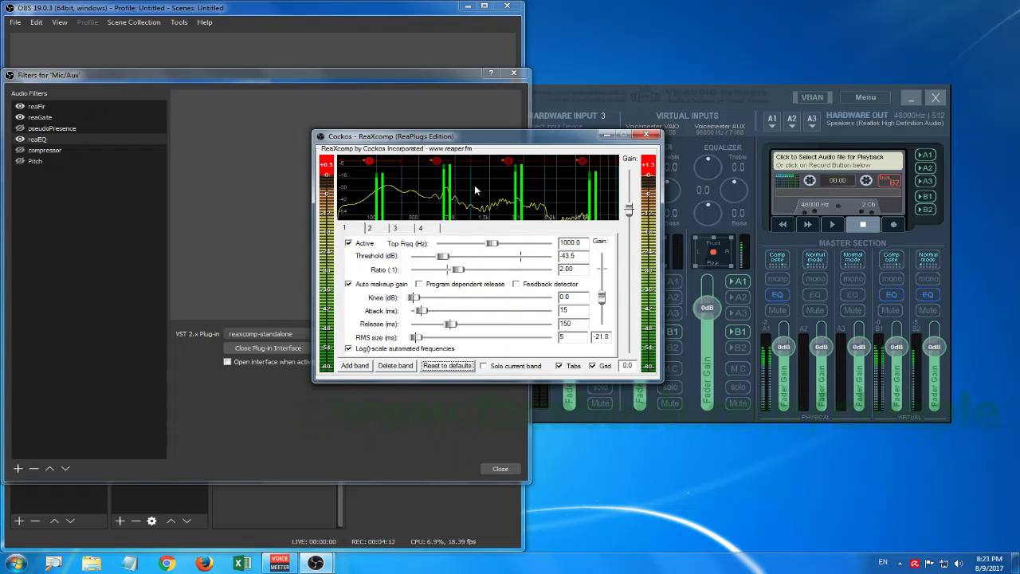
pyautogui.click(645, 135)
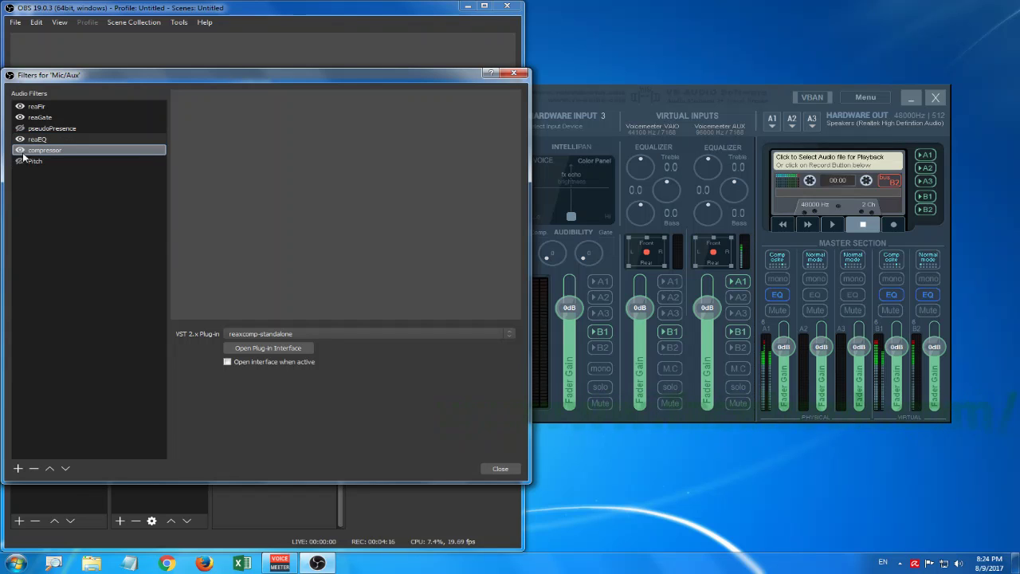
# - Recheck ReaXcomp, then lower the ReaComp threshold to -12.3 dB
pyautogui.click(268, 348)
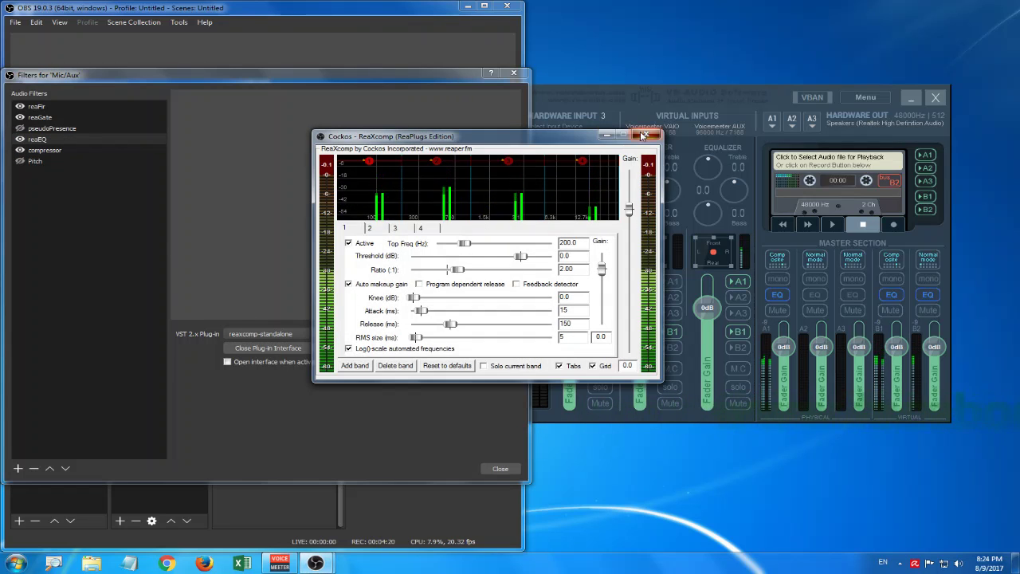
pyautogui.click(644, 135)
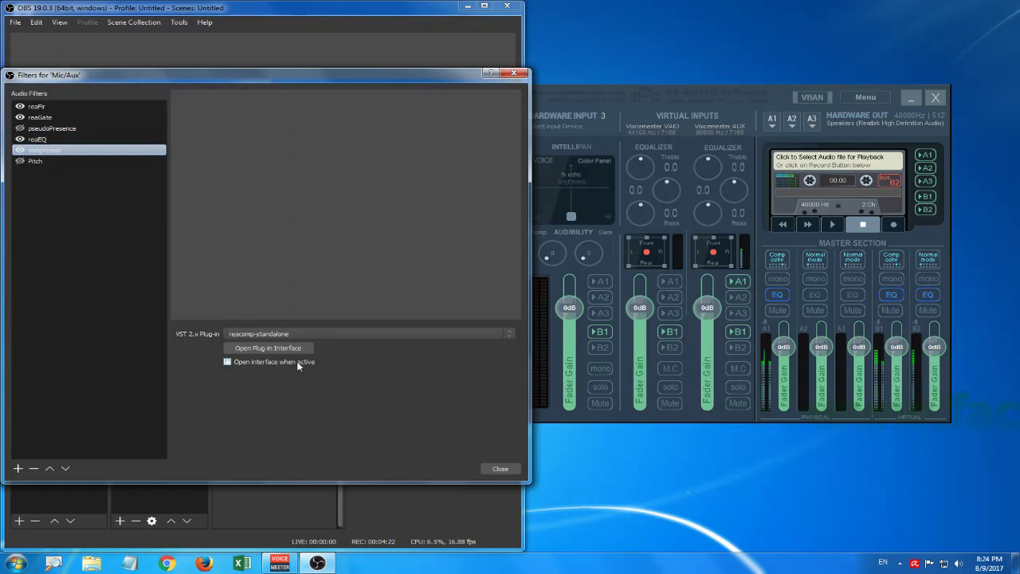
pyautogui.click(278, 348)
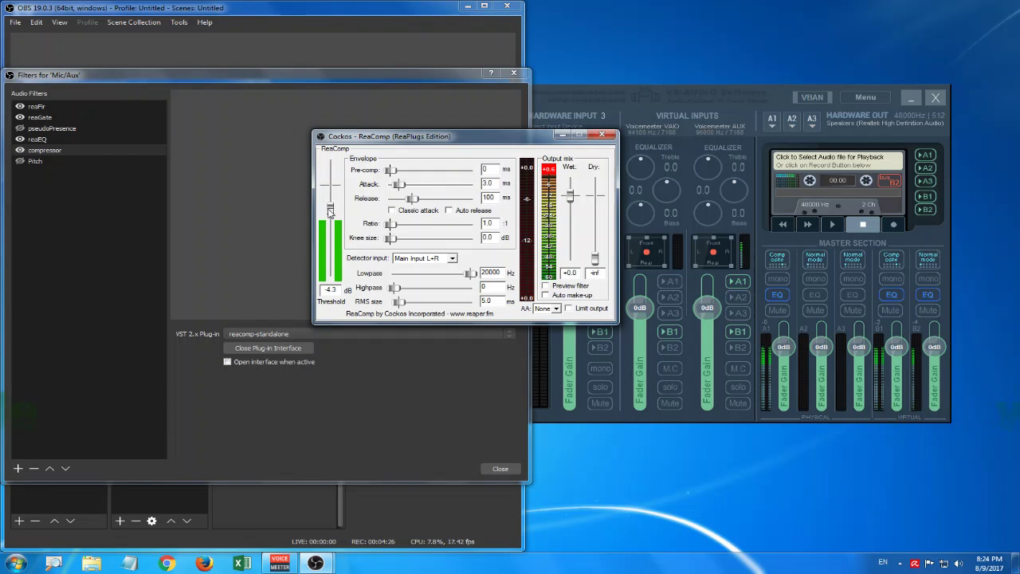
pyautogui.moveTo(331, 218); pyautogui.dragTo(331, 216)
pyautogui.click(602, 136)
# - Enable the Pitch filter and load ReaJS superpitch into it
pyautogui.click(35, 161)
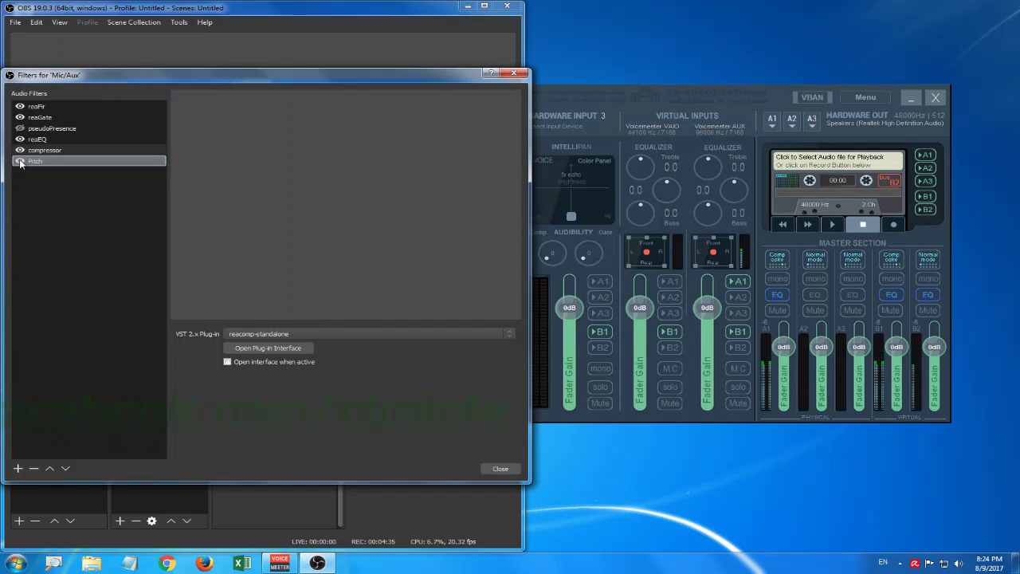
pyautogui.click(20, 162)
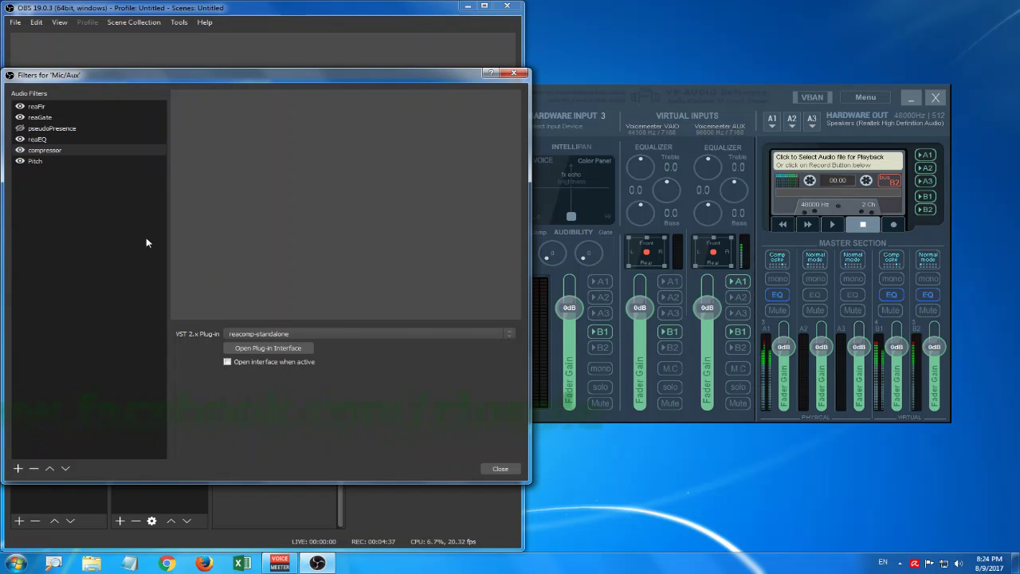
pyautogui.click(35, 161)
pyautogui.click(268, 349)
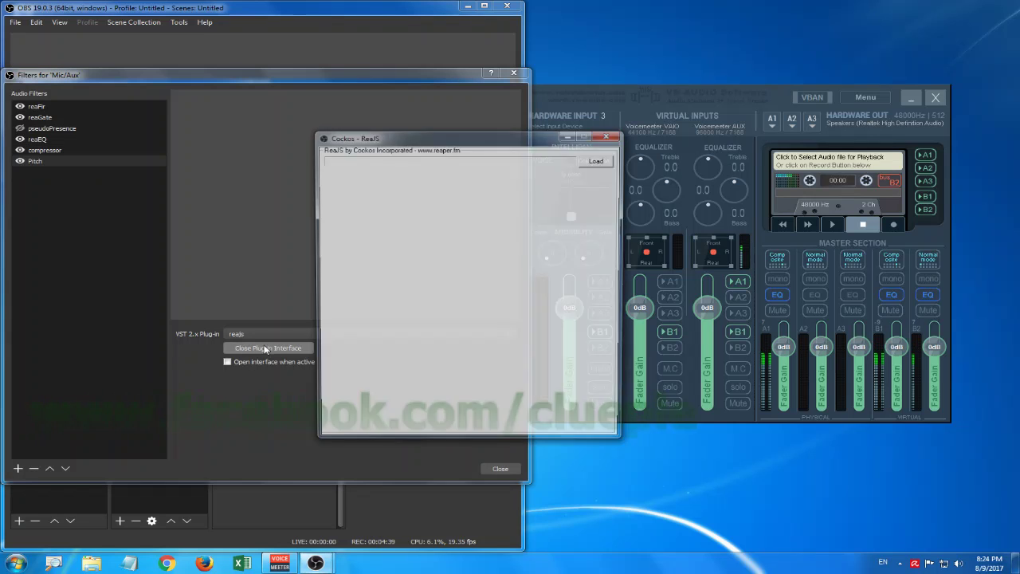
pyautogui.click(596, 160)
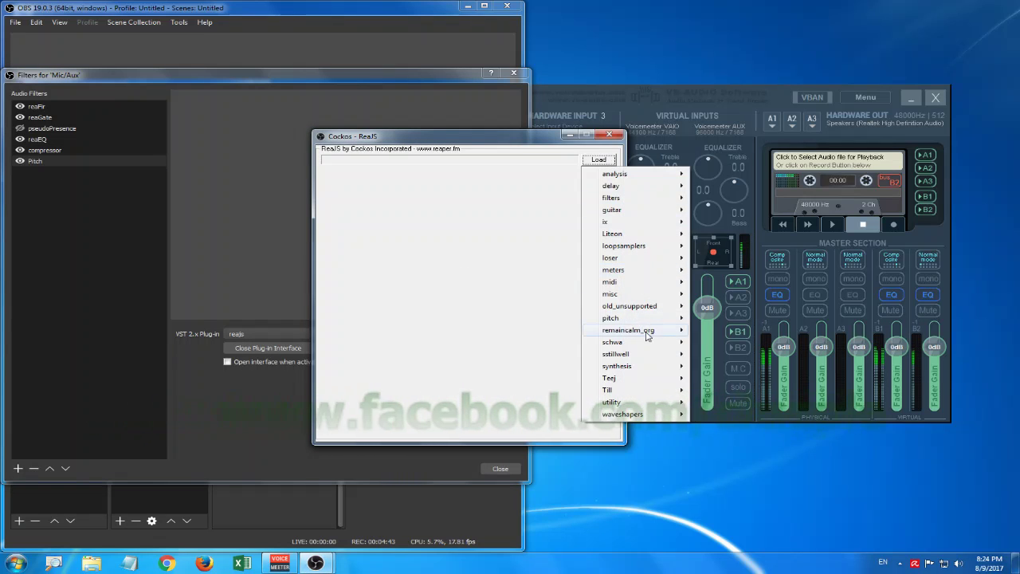
pyautogui.moveTo(610, 318)
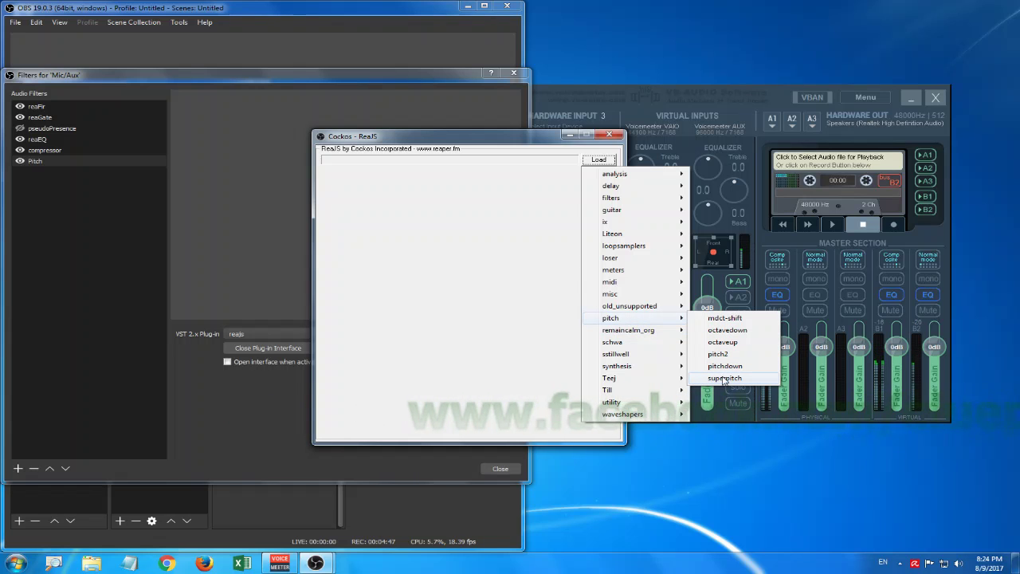
pyautogui.click(724, 378)
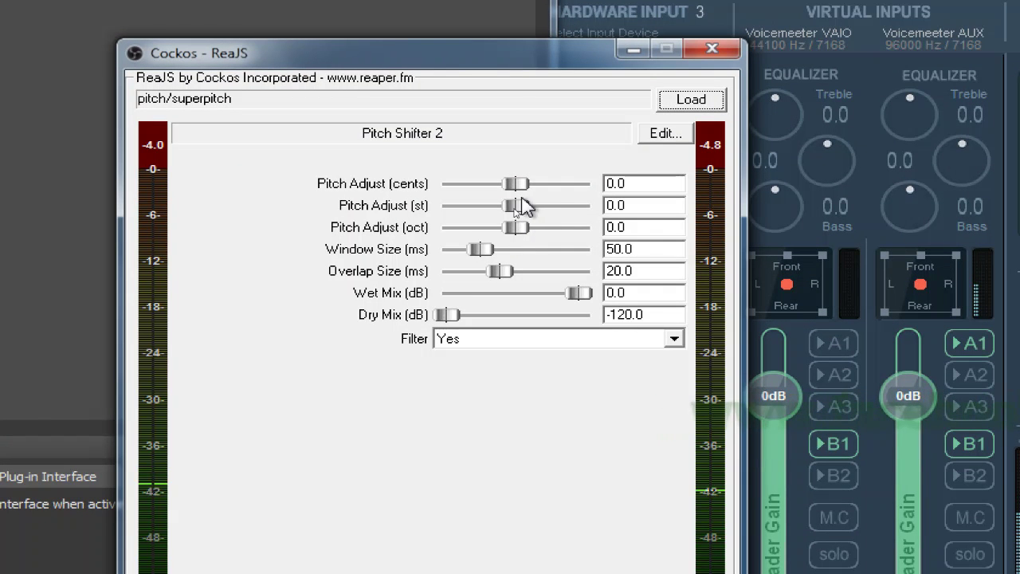
# - Set superpitch to -2 semitones and 46 cents
pyautogui.moveTo(517, 205); pyautogui.dragTo(500, 206)
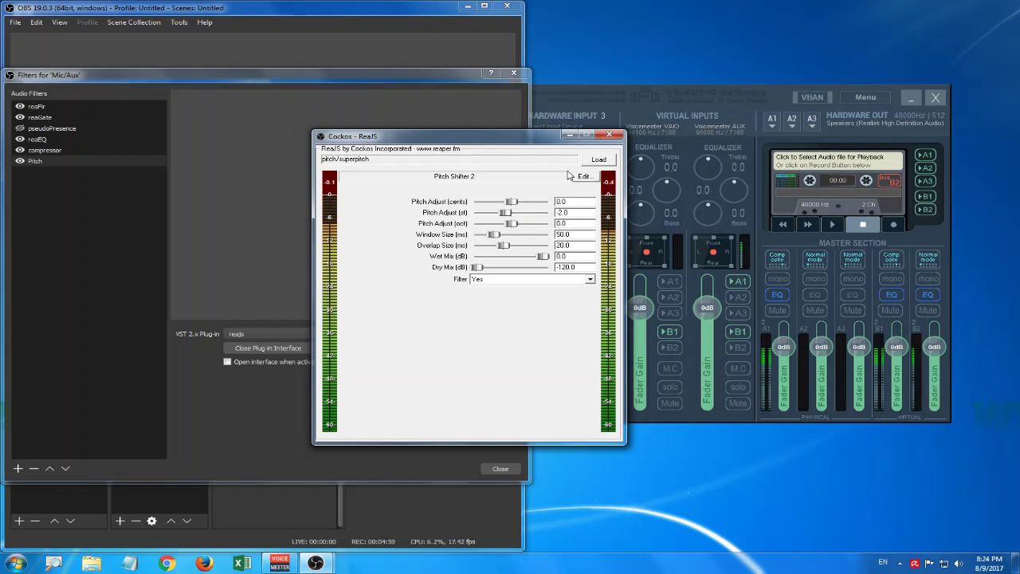
pyautogui.moveTo(510, 201); pyautogui.dragTo(529, 202)
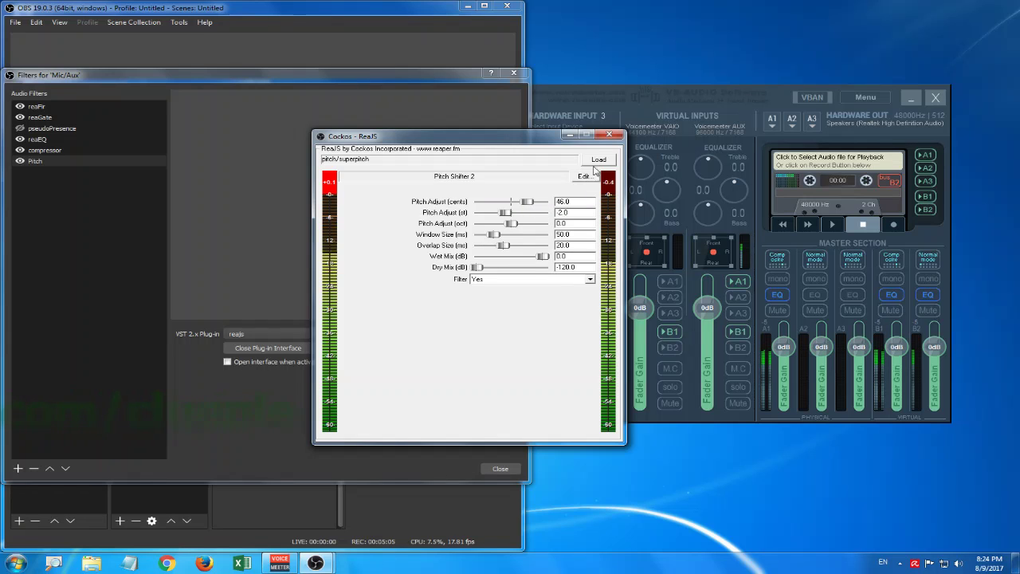
pyautogui.click(610, 136)
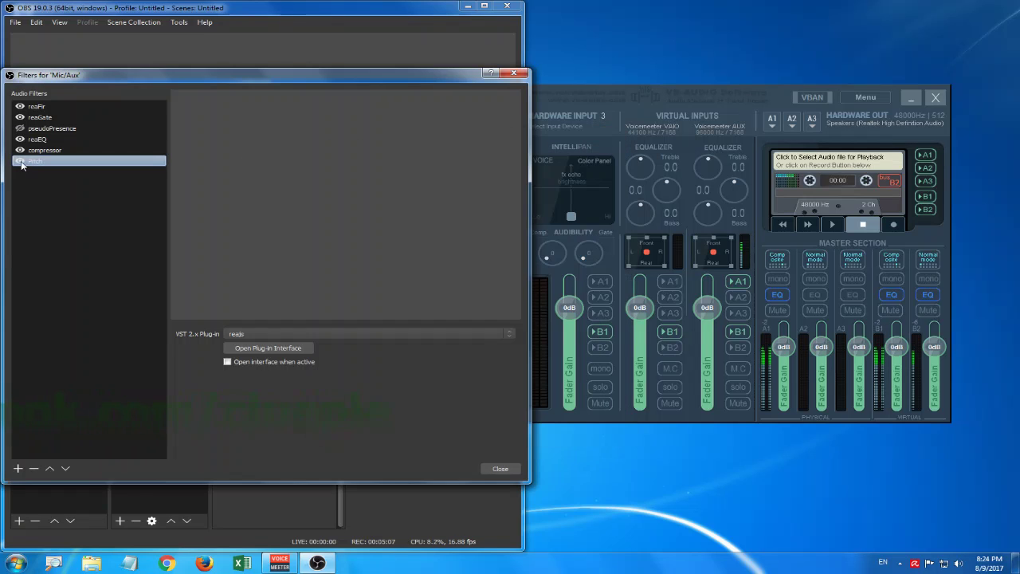
# - Turn off the Pitch filter's visibility and close the Mic/Aux filters dialog
pyautogui.click(20, 161)
pyautogui.click(495, 469)
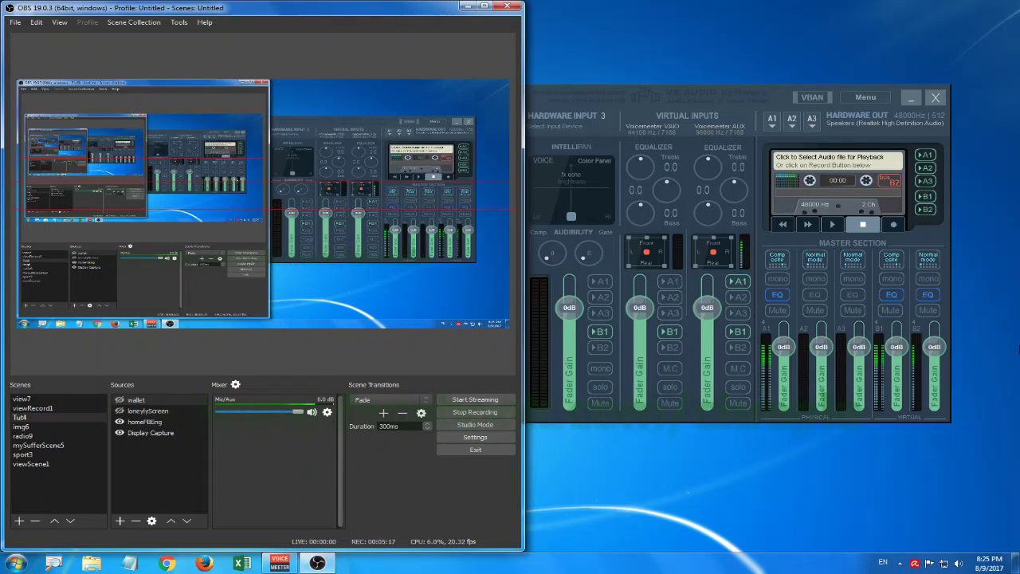
# - In bus B2's equalizer, make the 2000 Hz band a peak filter
pyautogui.click(929, 295)
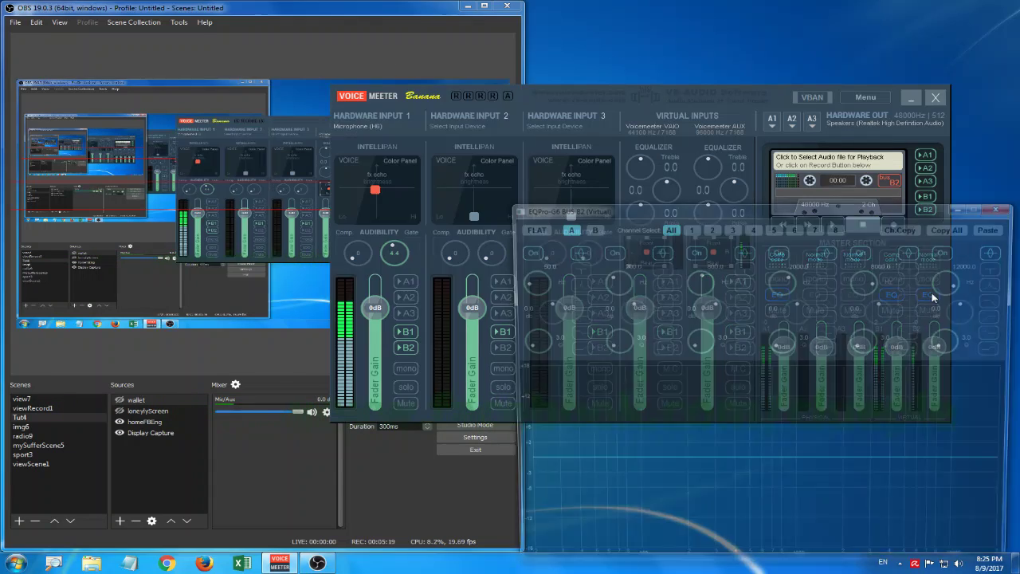
pyautogui.moveTo(867, 208); pyautogui.dragTo(795, 68)
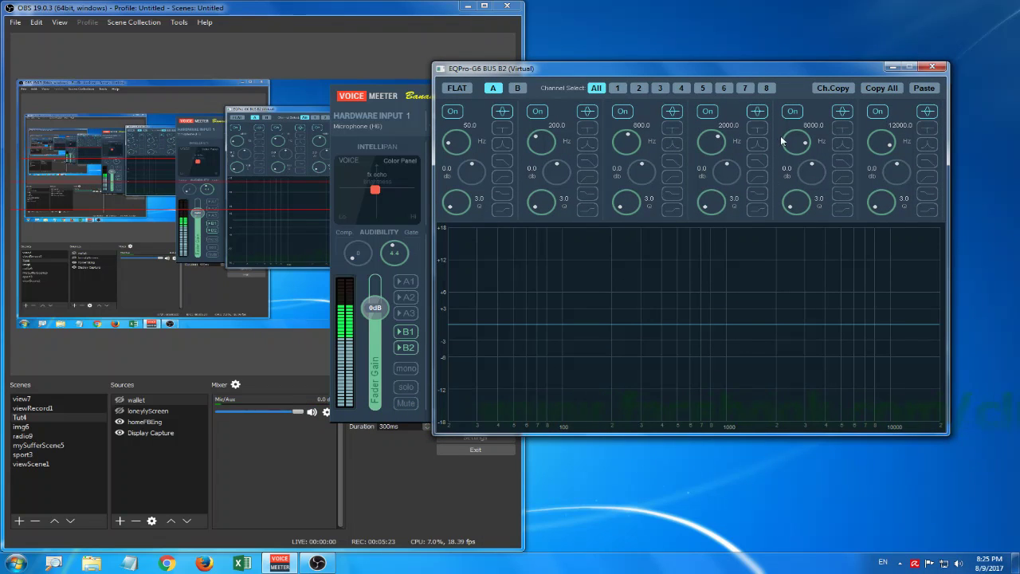
pyautogui.click(843, 145)
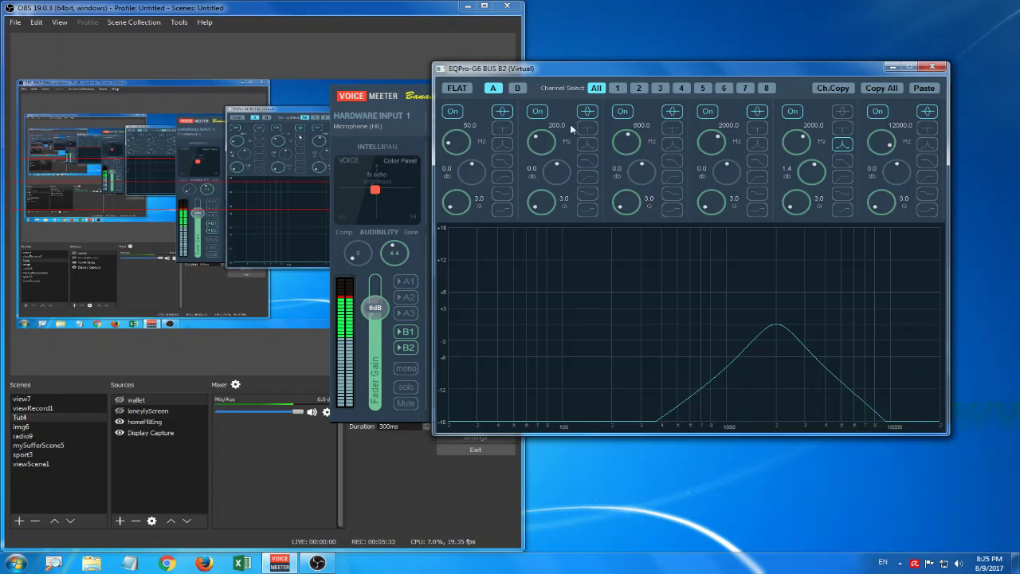
# - Reset the B2 equalizer to flat, close it, and return to OBS Studio
pyautogui.click(458, 87)
pyautogui.click(934, 68)
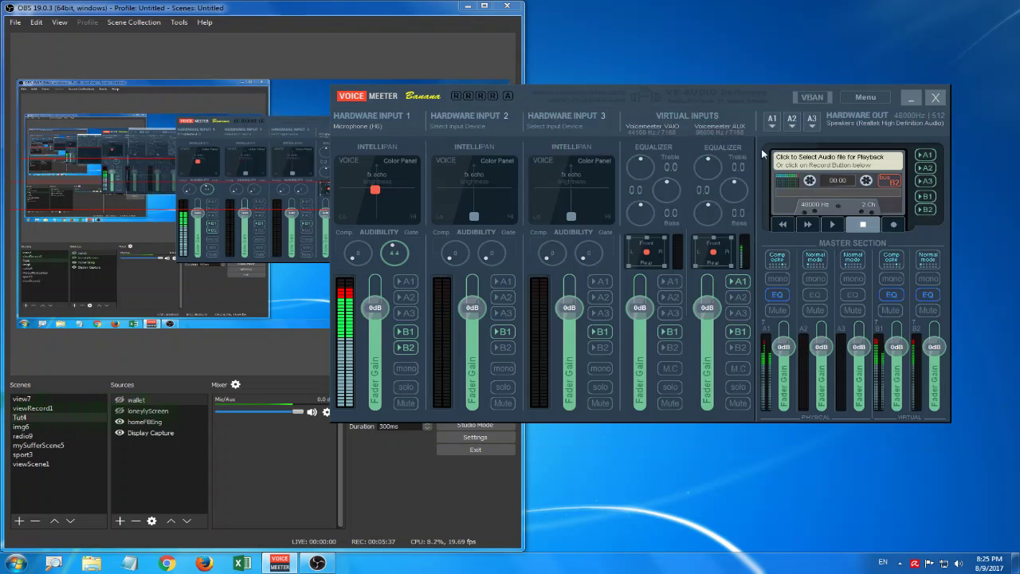
pyautogui.click(385, 60)
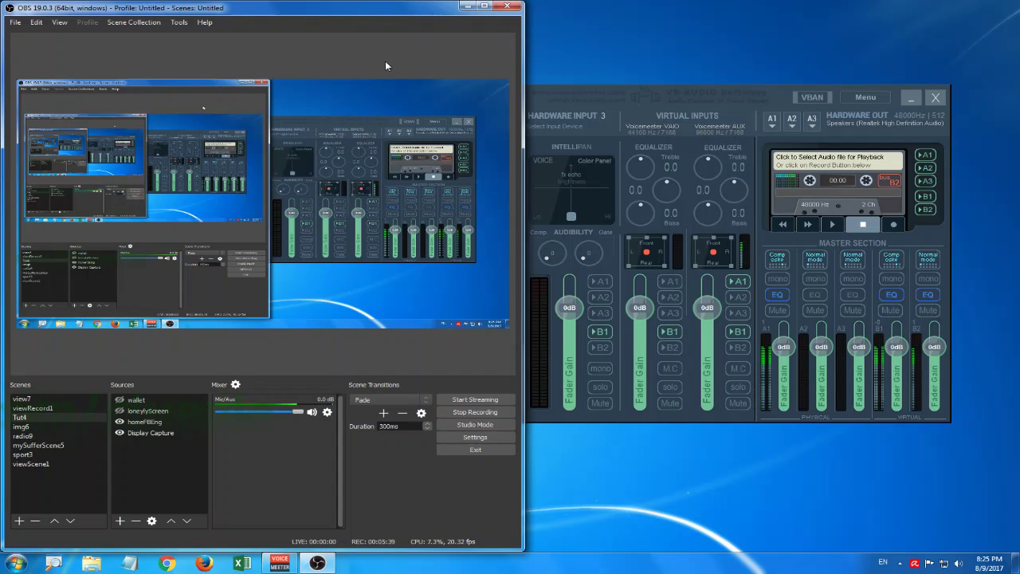